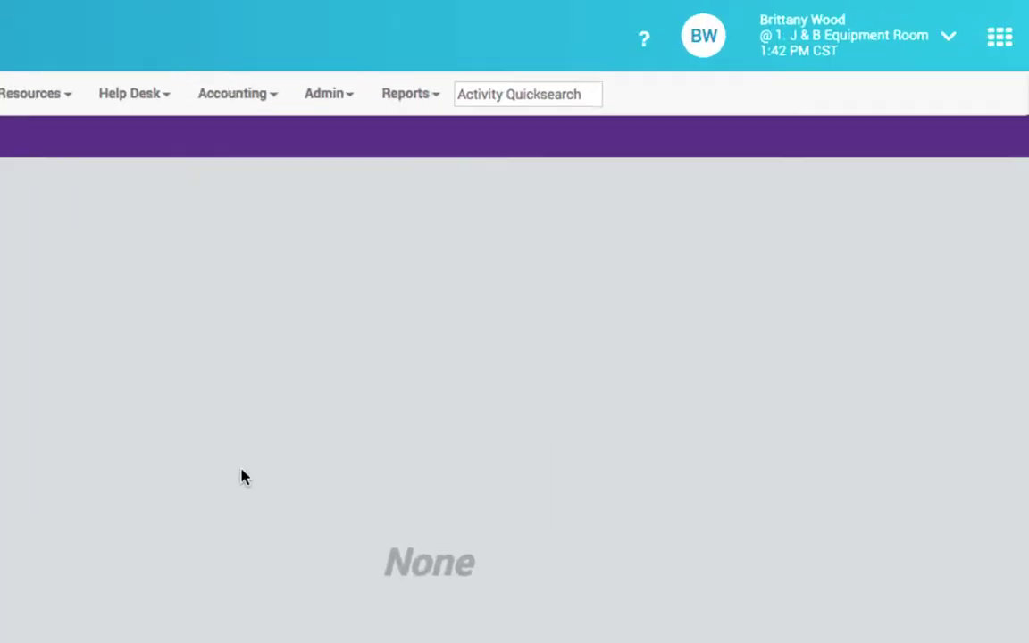
Switch to the Physical Inventory app and log in with the user ID and account password.
left_click(967, 72)
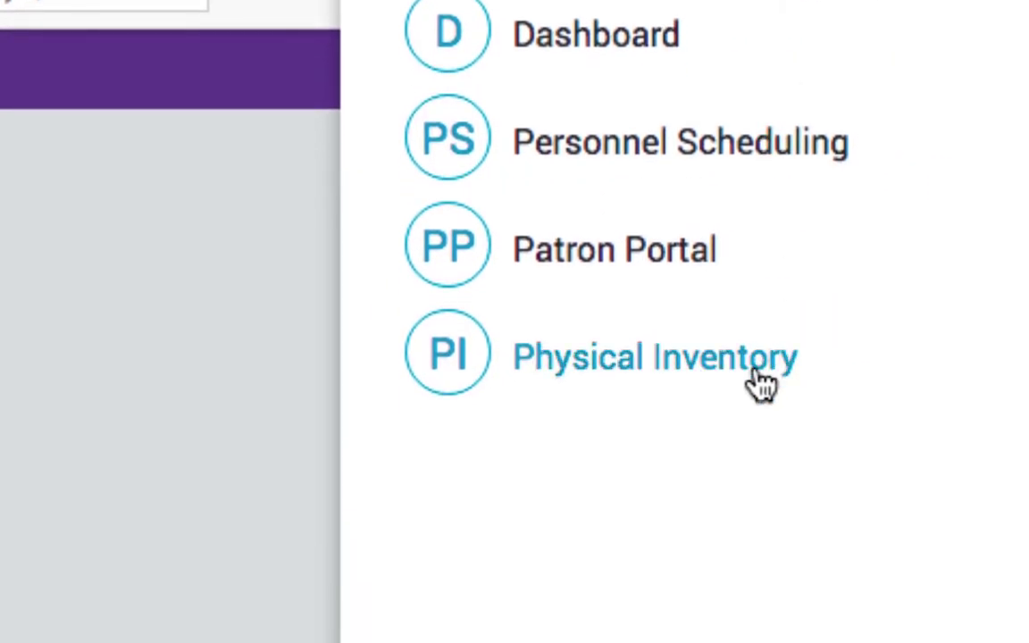
left_click(757, 375)
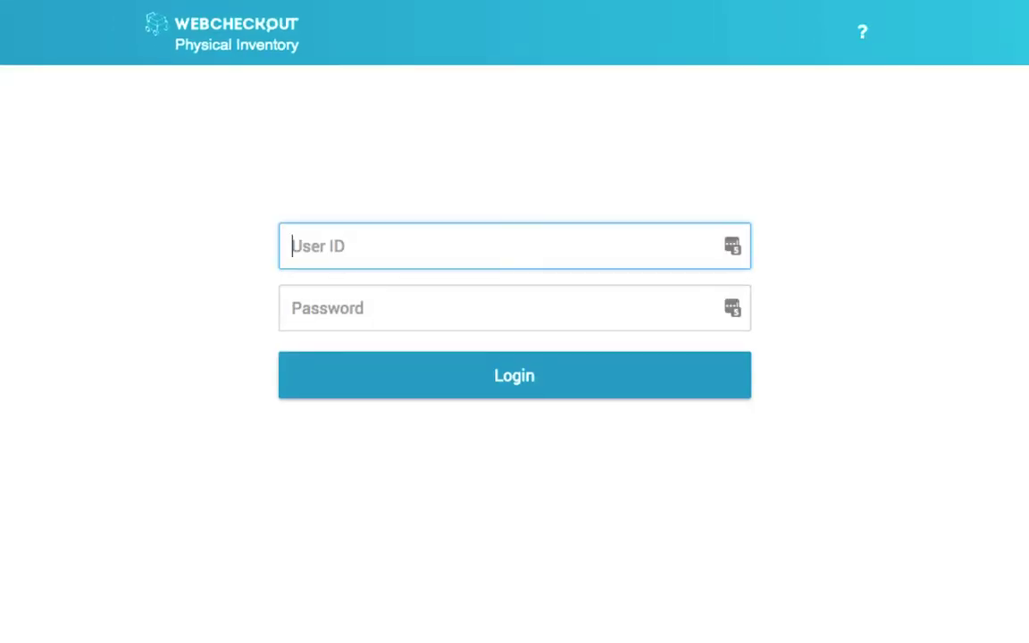
type("brittany")
key("Tab")
type("••••••••")
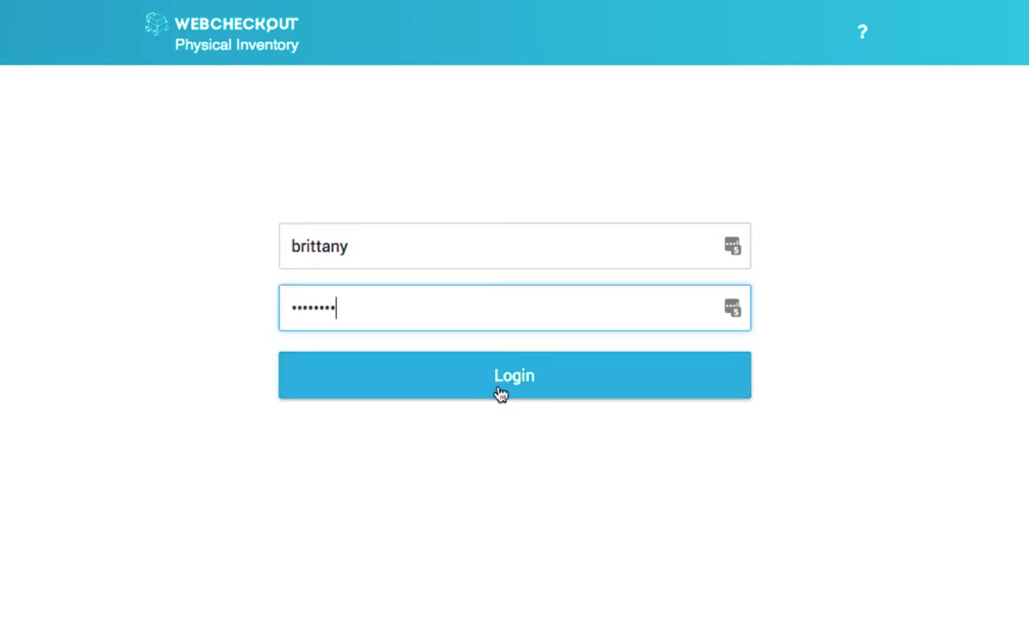
left_click(498, 393)
left_click(523, 151)
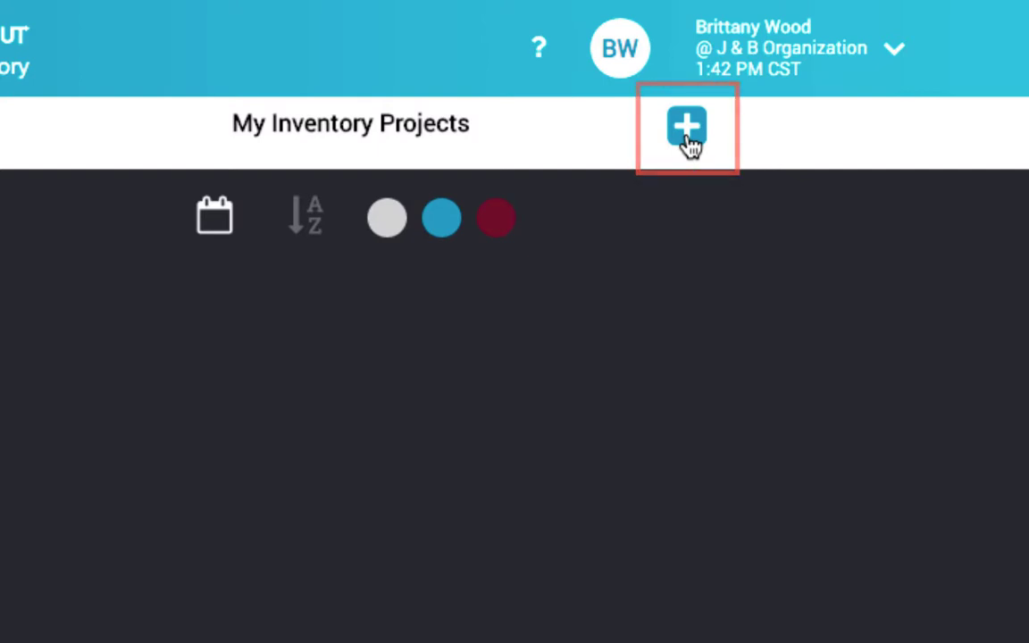
Start a new project named "2017 End of Year Inventory" with the description "Annual EOY Inventory for our Checkout Center.".
left_click(686, 132)
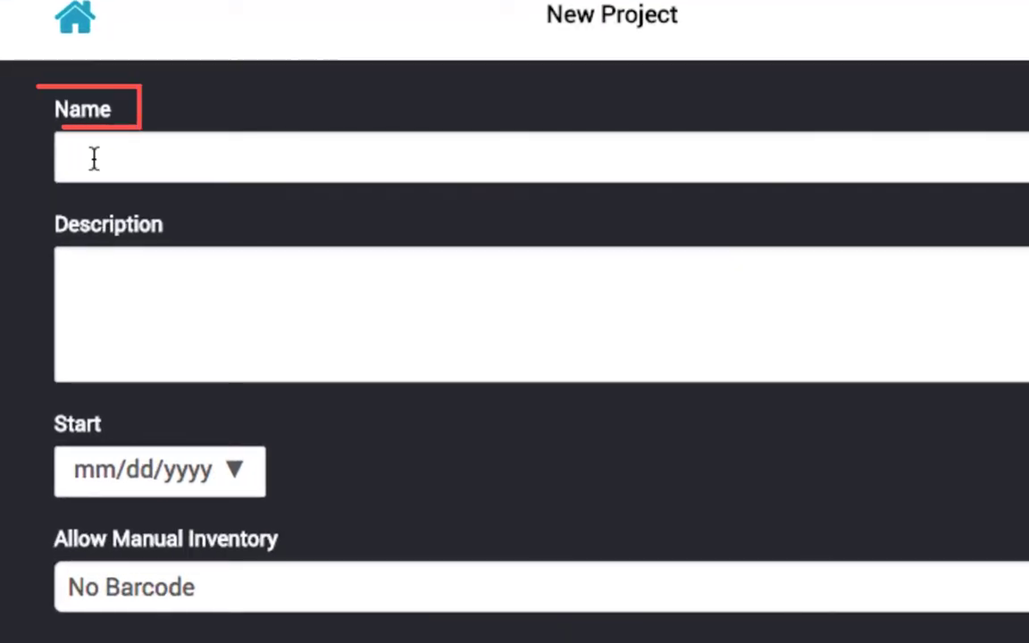
left_click(94, 159)
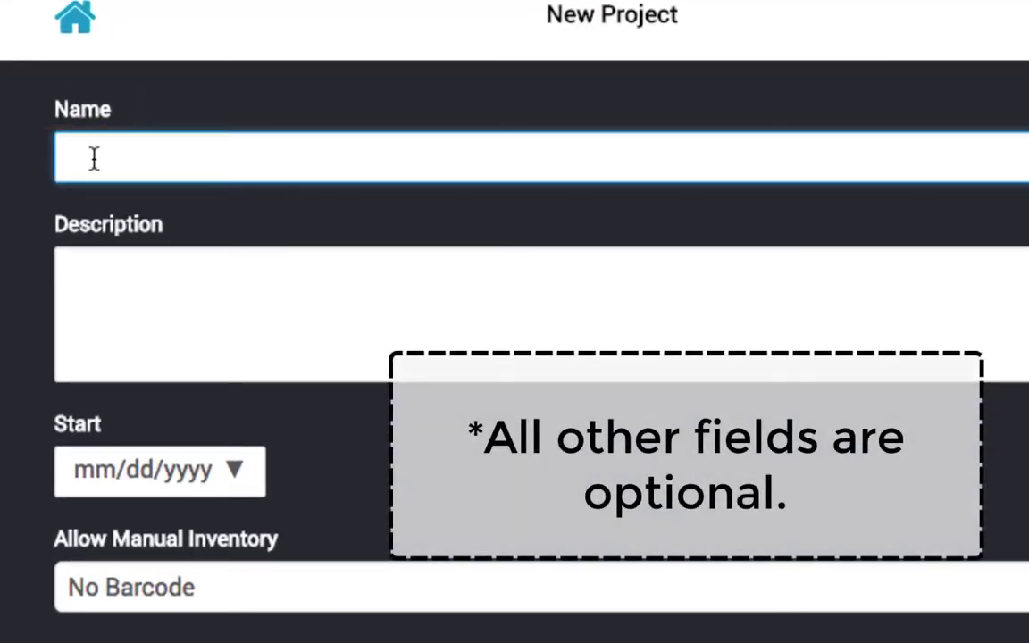
type("2017 End of Year Inventory")
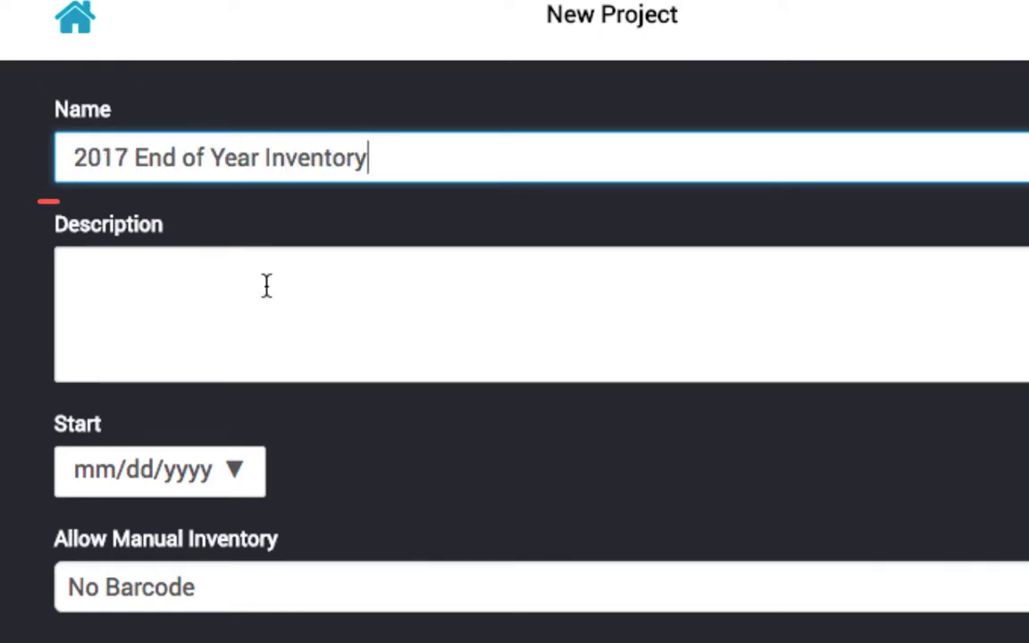
left_click(245, 317)
type("Annual EOY Inventory fo")
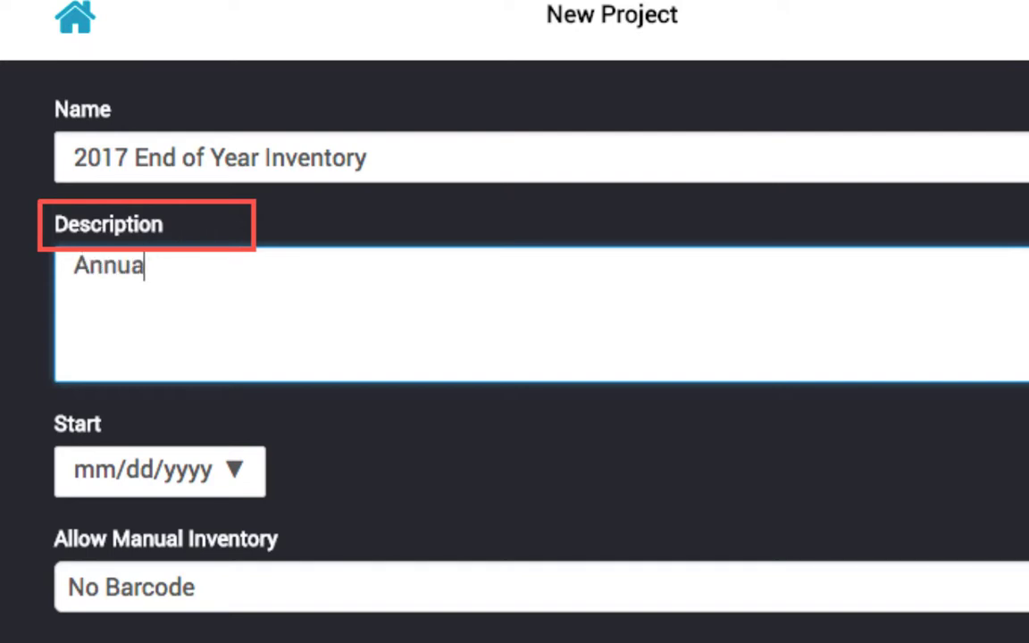
type("r our Checkout Center.")
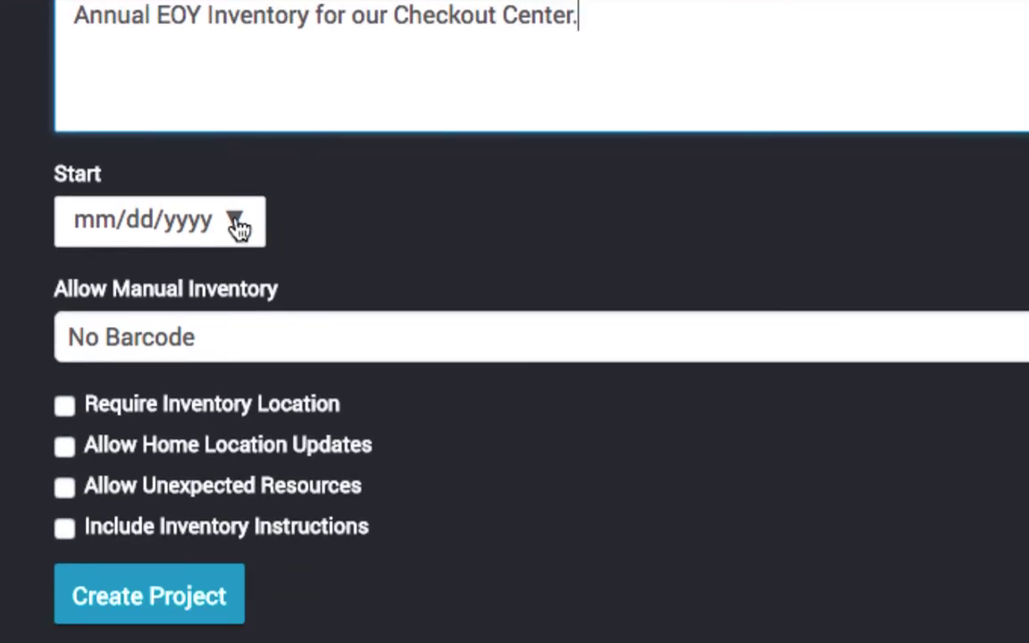
Set the project's start date to 12/01/2017 and its end date to 12/31/2017.
left_click(236, 278)
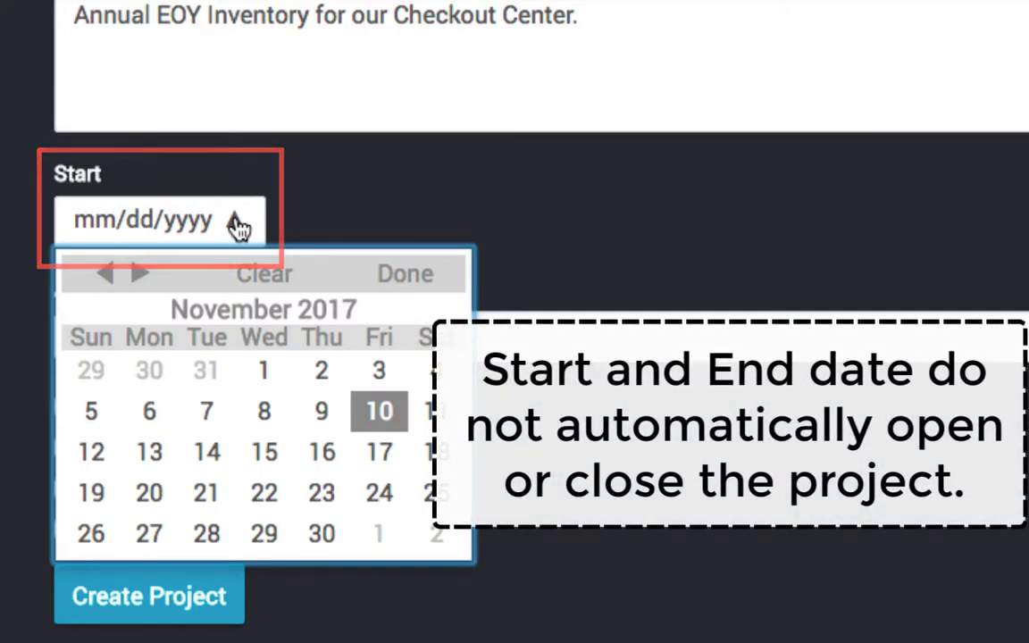
left_click(140, 274)
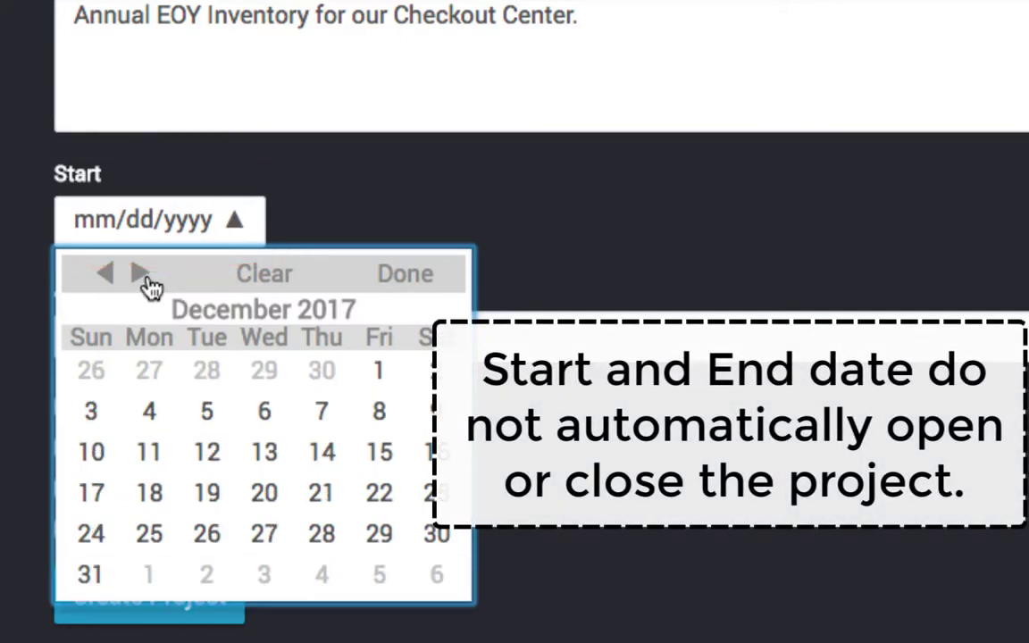
left_click(380, 372)
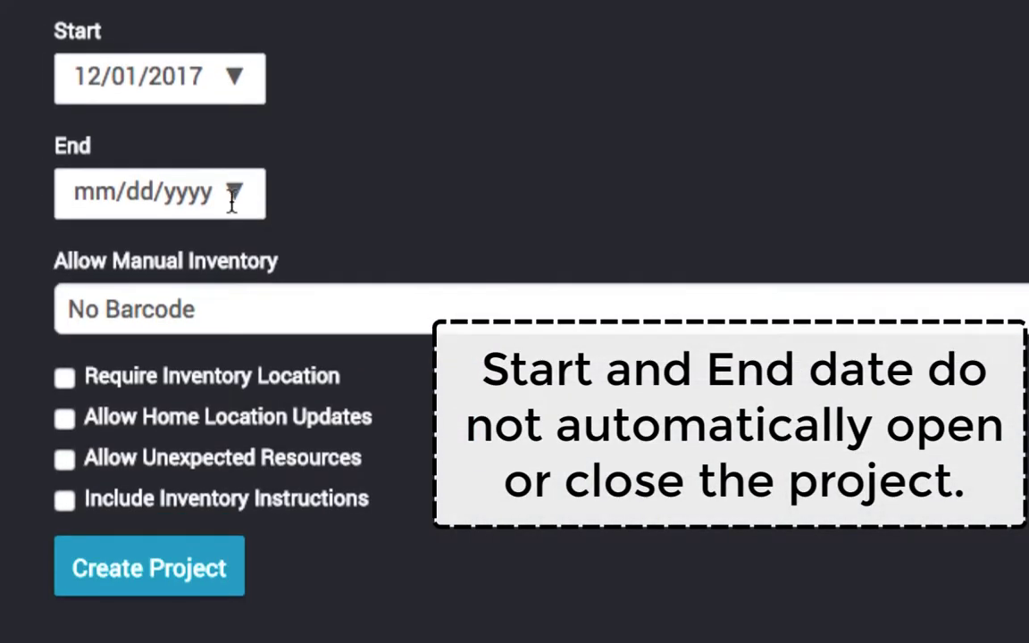
left_click(234, 195)
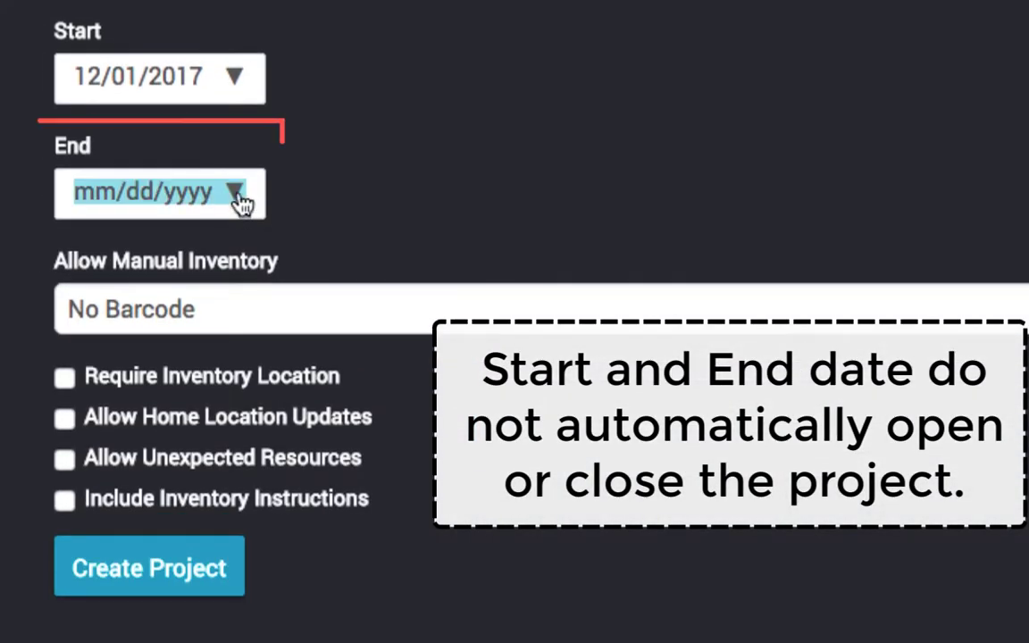
left_click(140, 247)
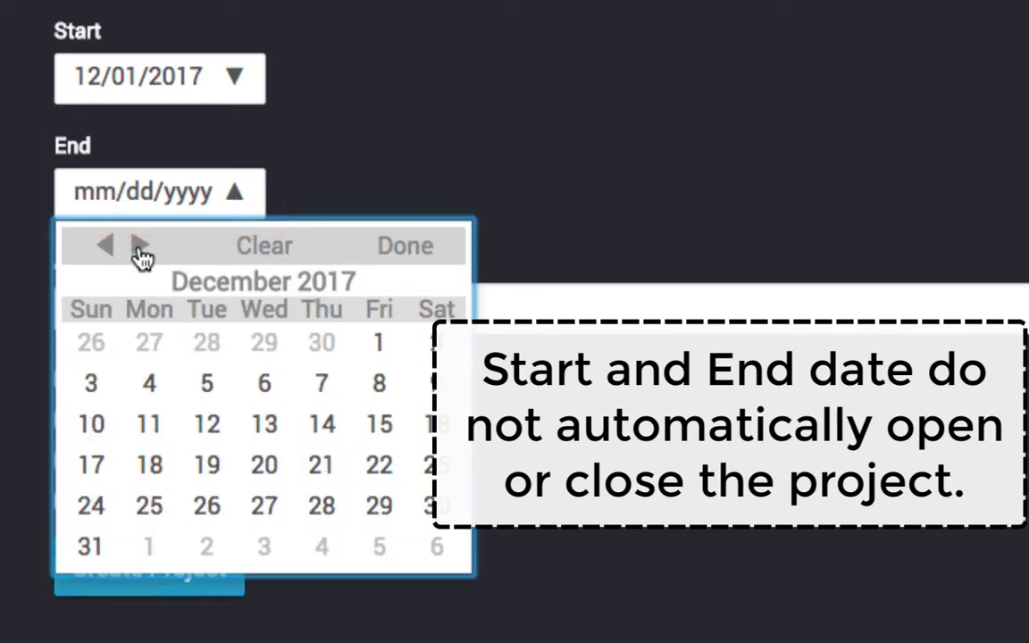
left_click(86, 549)
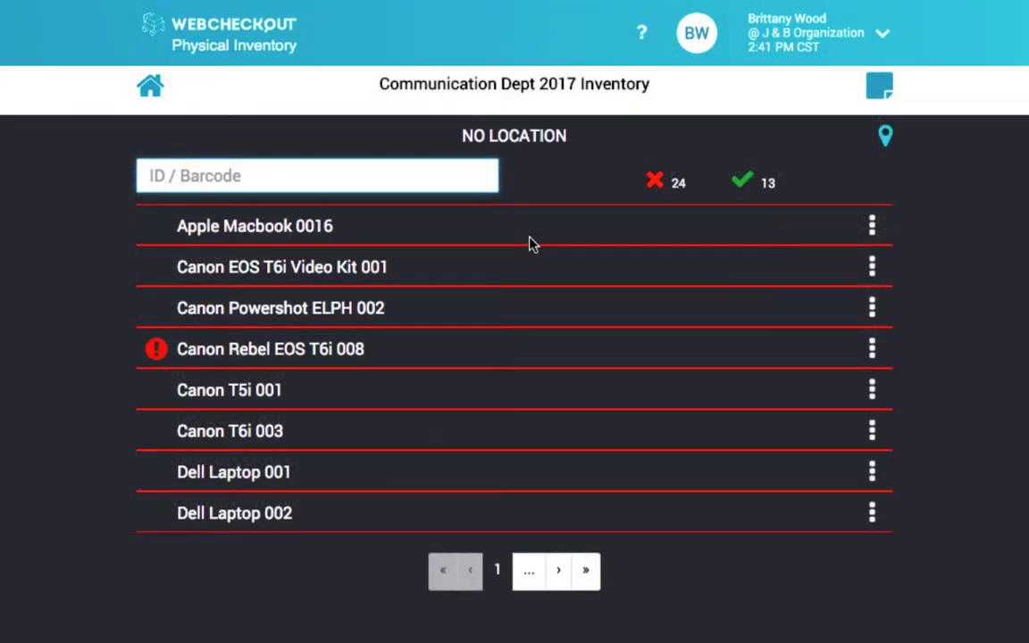
Review the Allow Manual Inventory choices and select No Barcode for the new project.
left_click(872, 228)
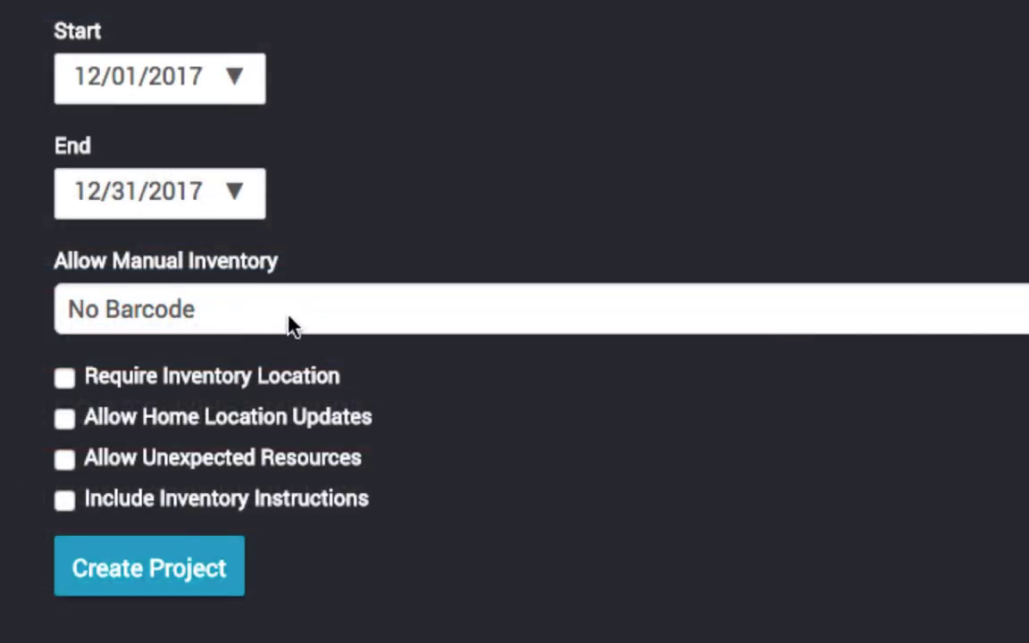
left_click(291, 315)
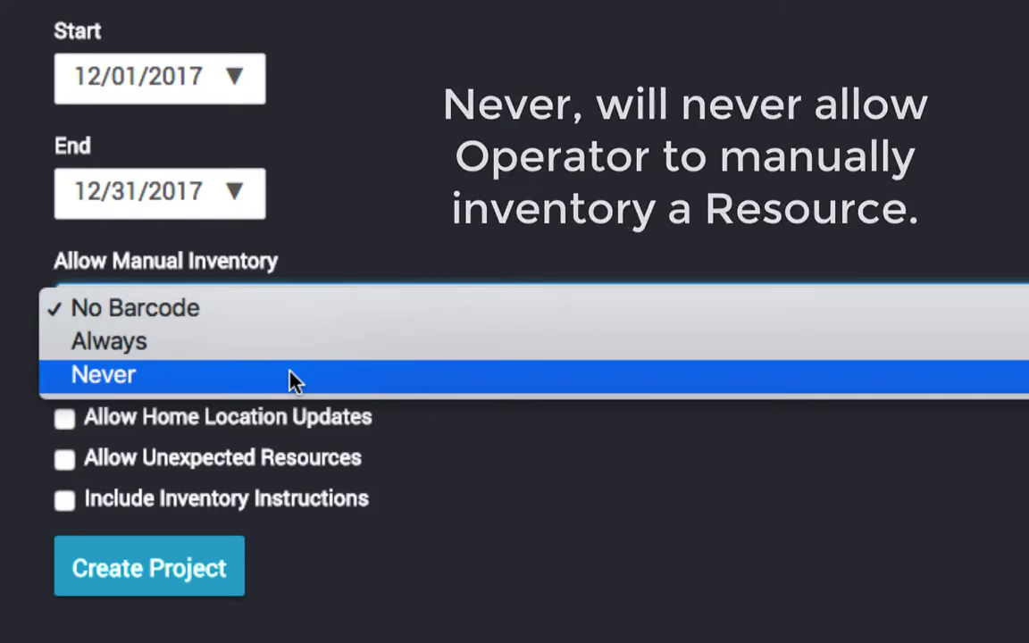
left_click(287, 313)
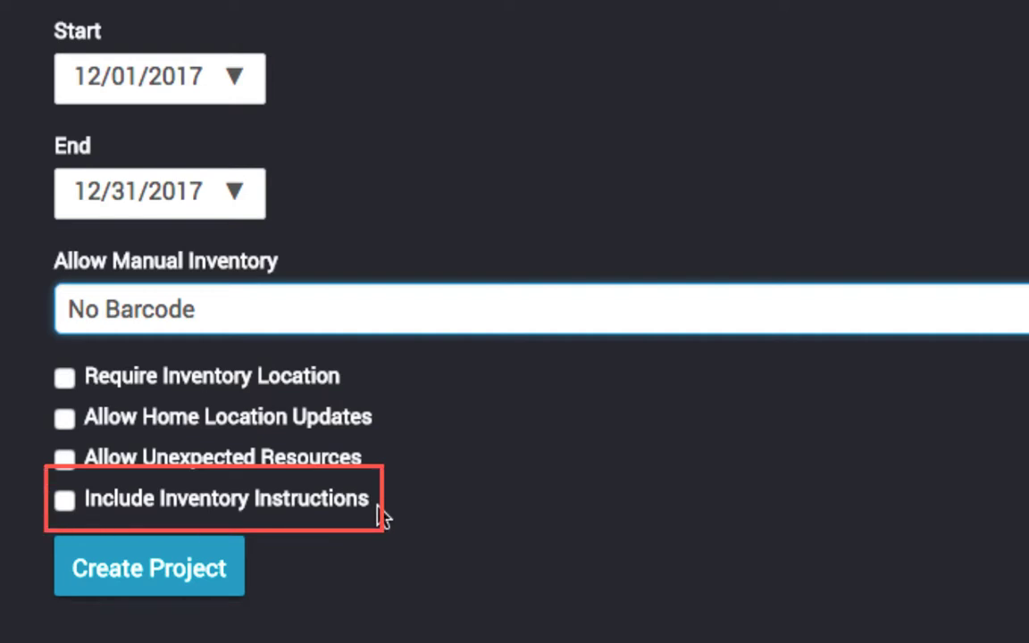
Include inventory instructions "Scan the barcode of each Resource to inventory. Please stay on schedule, this is due at the end of December." and create the project.
left_click(65, 501)
left_click(129, 564)
type("Sc")
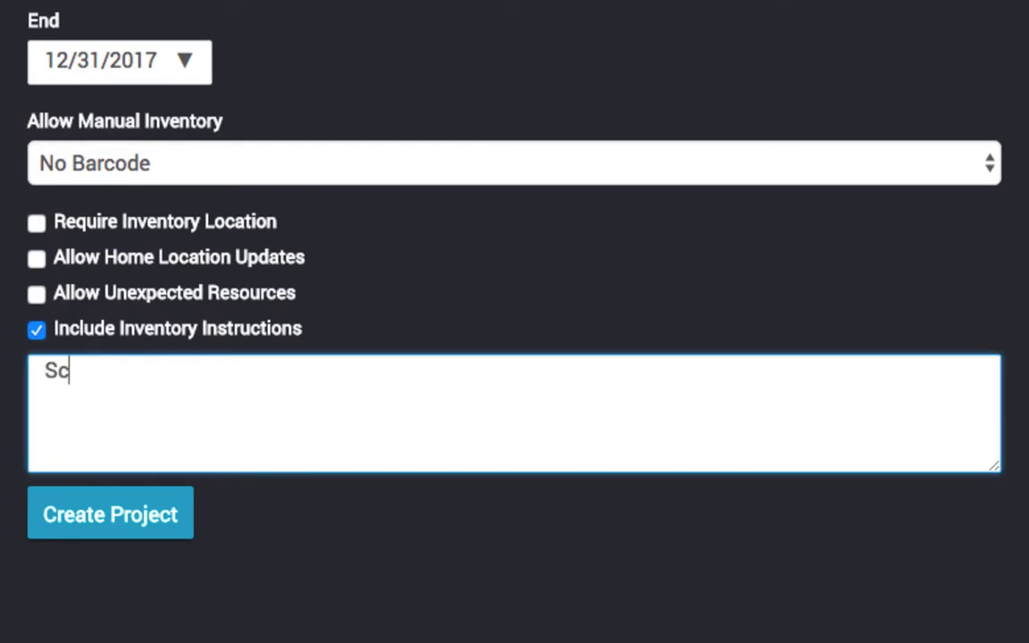
type("an the barcode of each Resource to invent")
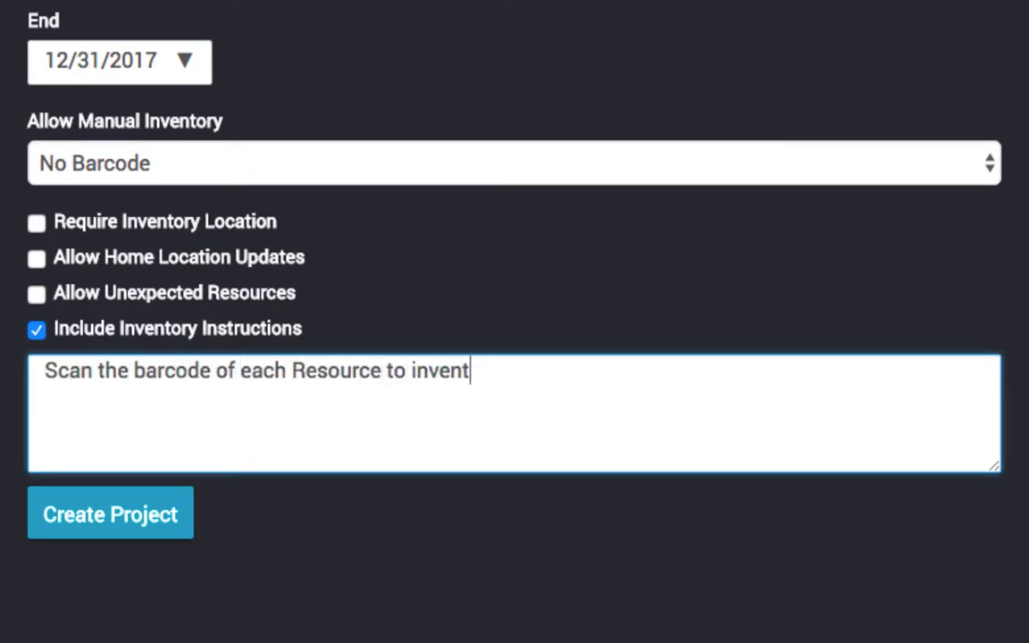
type("ory. Please stay on sche")
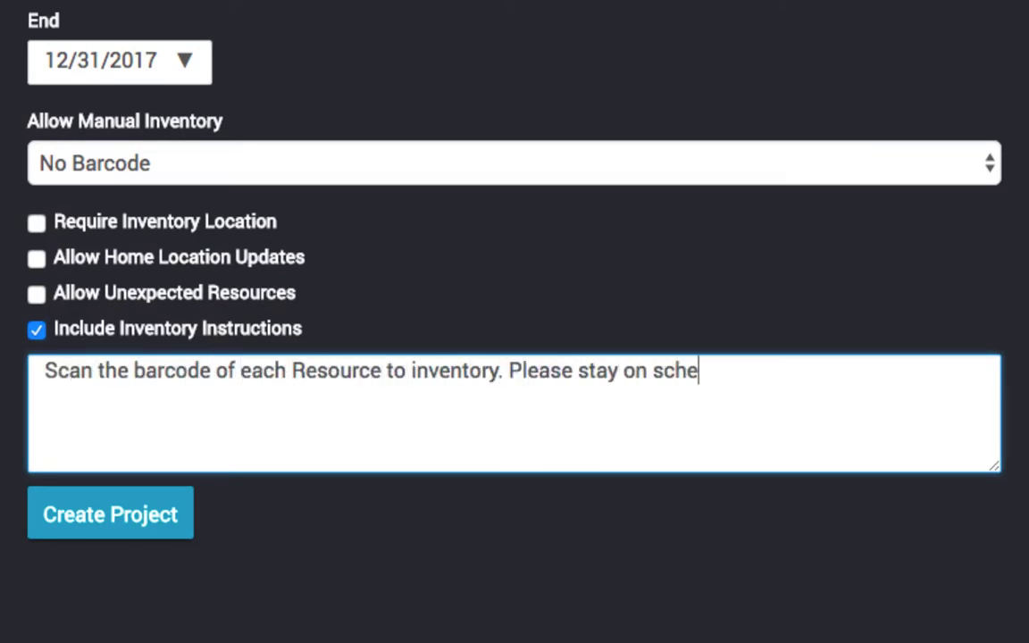
type("dule, this is due at the end of Dece")
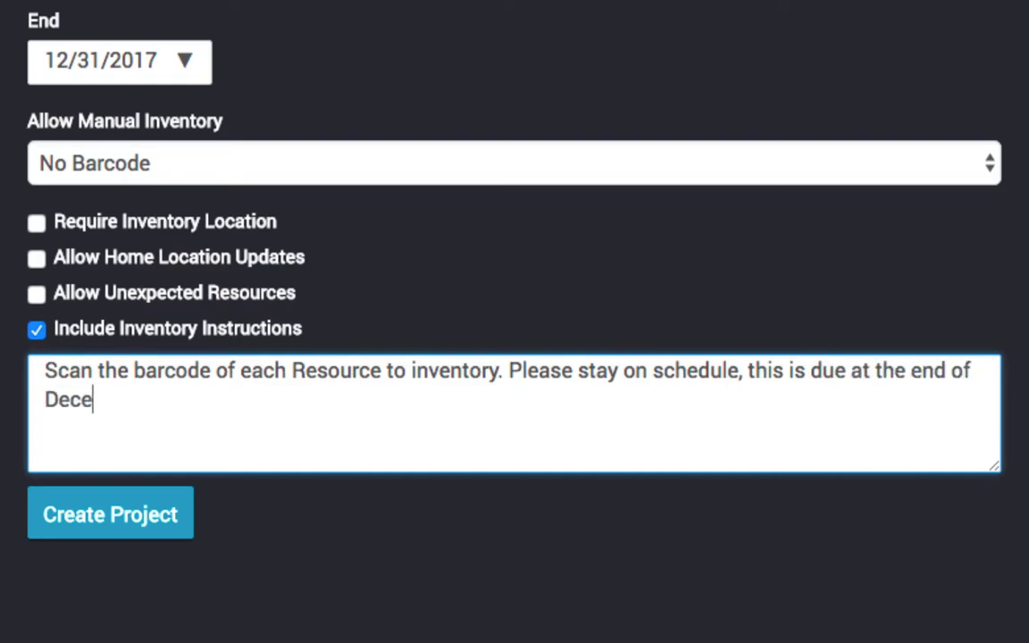
type("mber.")
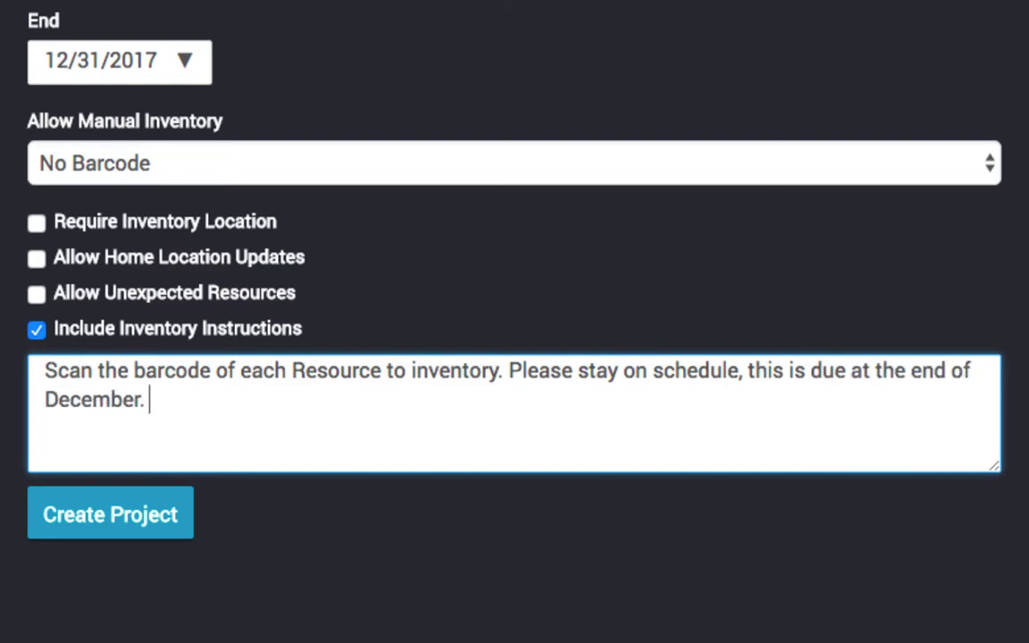
left_click(163, 527)
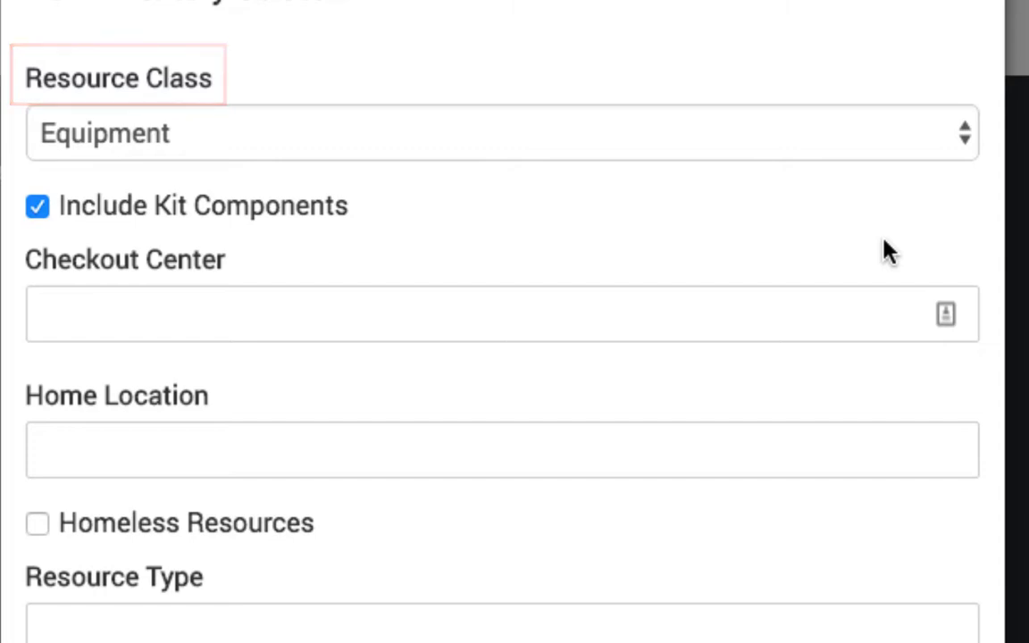
Select Equipment as the inventory subset's resource class and leave Include Kit Components enabled.
left_click(961, 141)
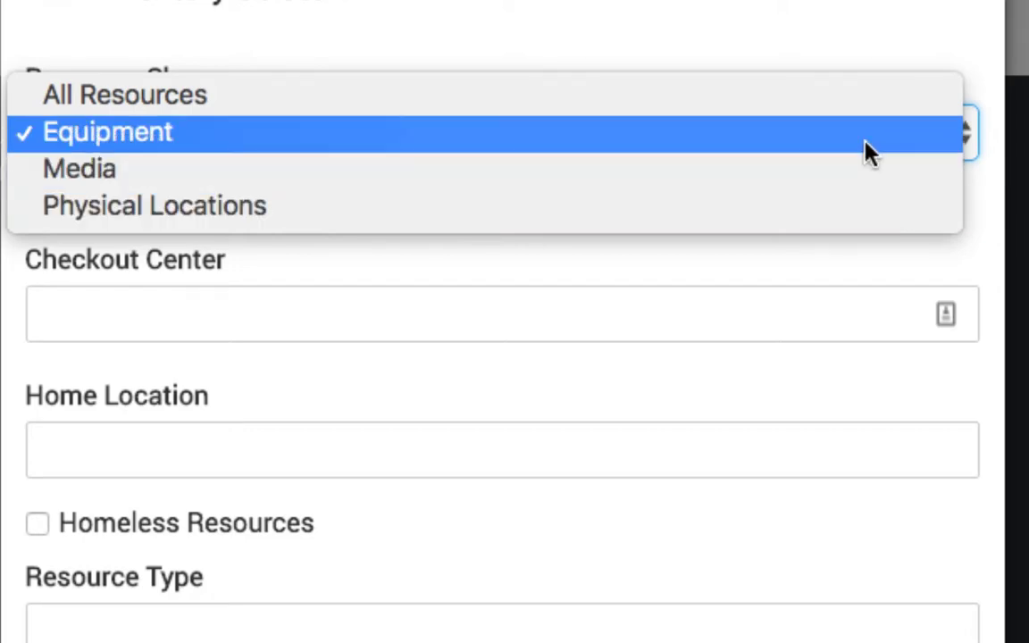
left_click(864, 143)
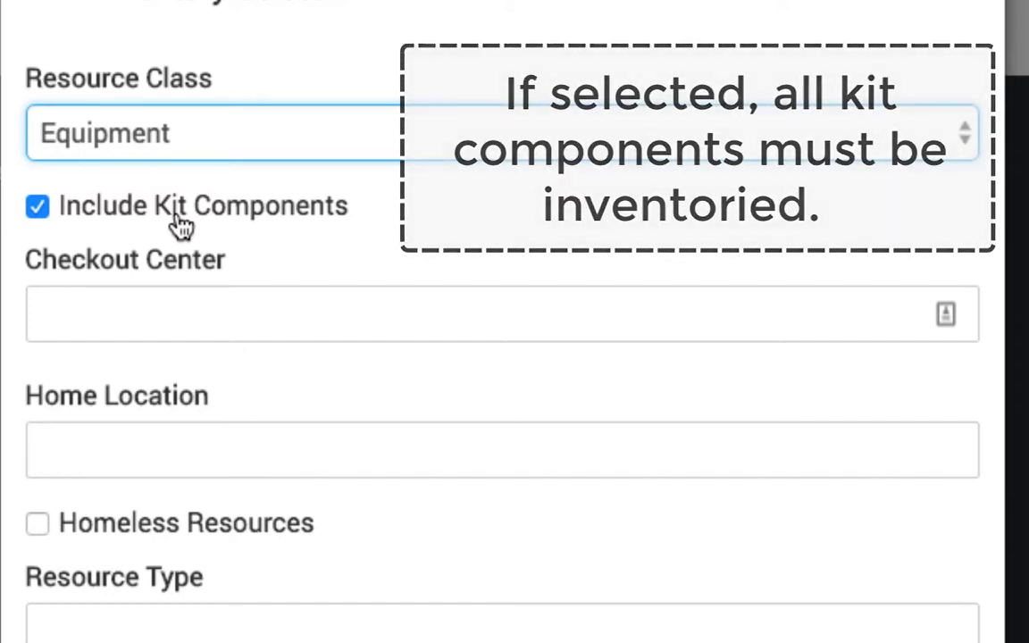
left_click(37, 206)
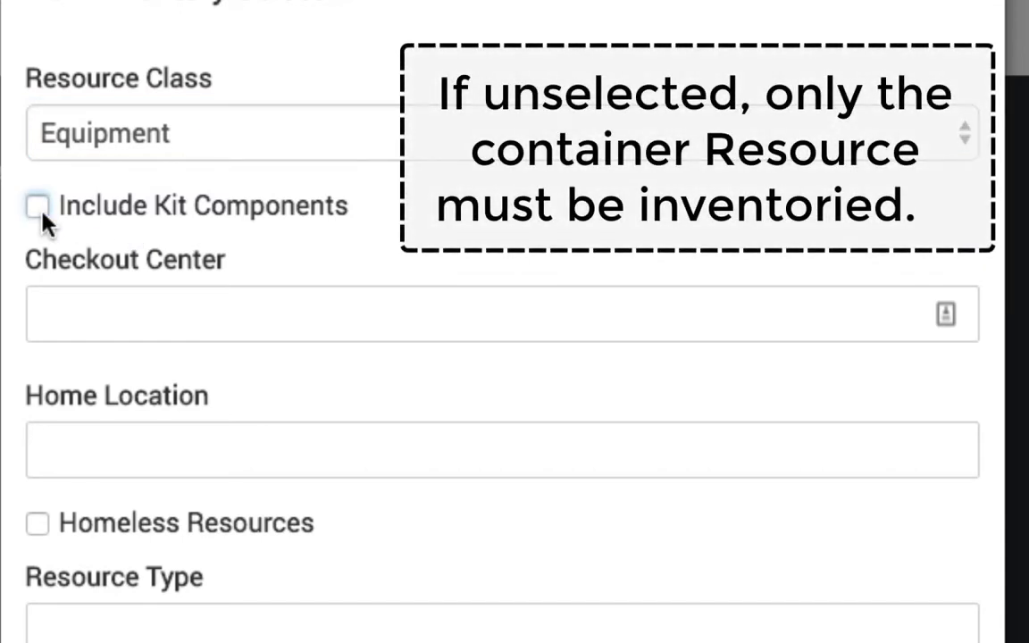
left_click(39, 210)
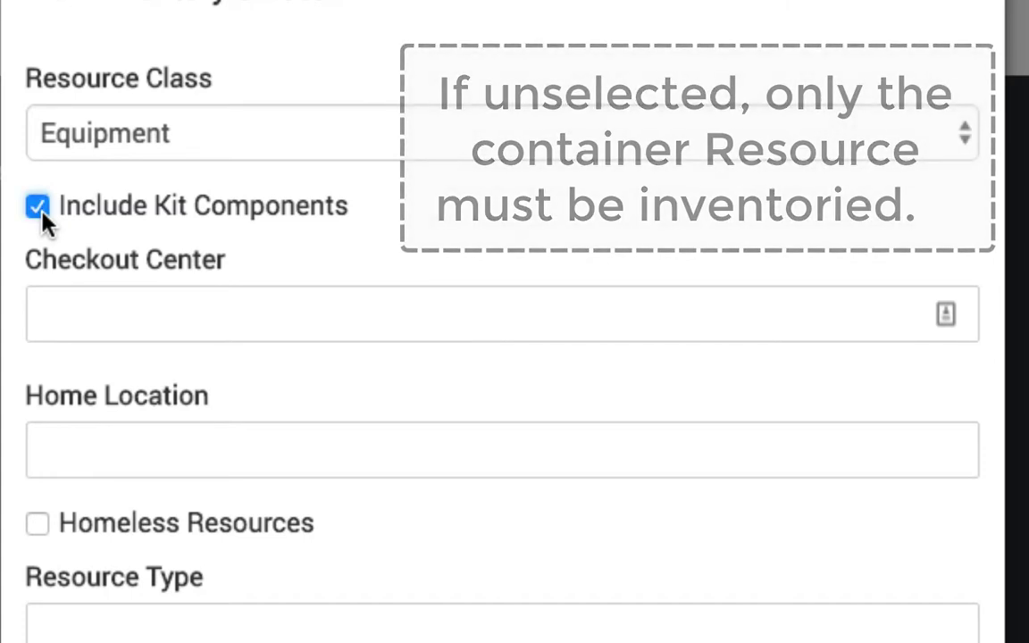
Set the subset's checkout center to "1. J & B Equipment Room".
left_click(294, 305)
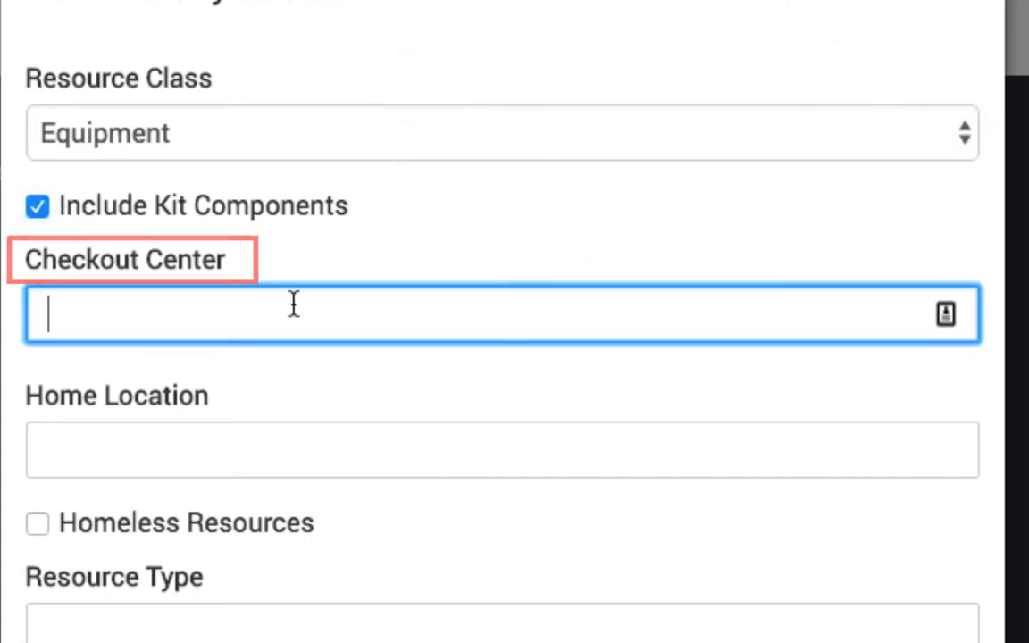
type("1. J")
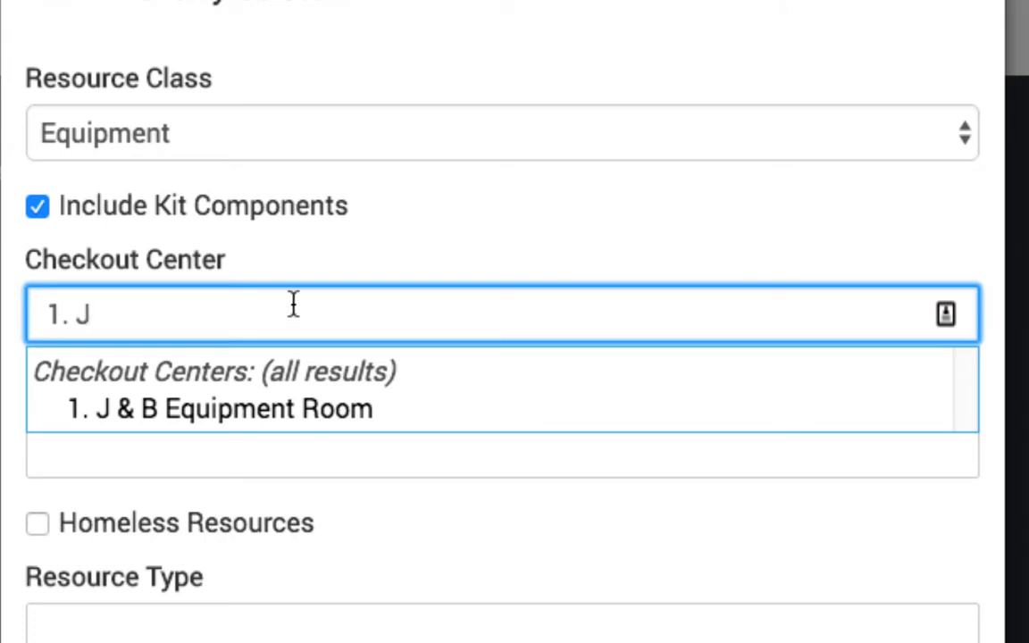
left_click(283, 413)
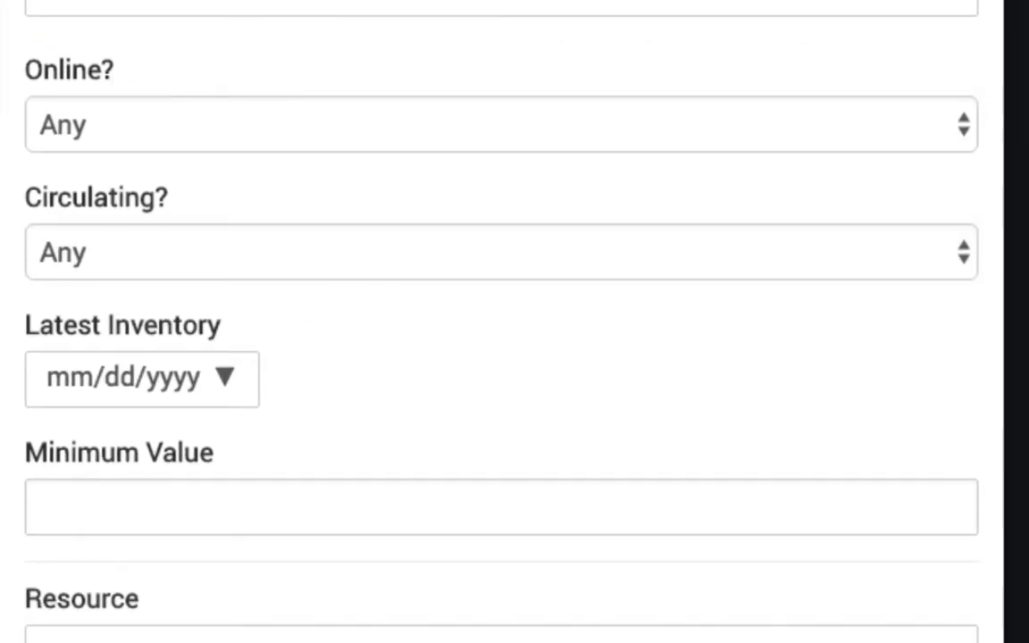
Restrict the subset to Online resources and to Circulating resources.
left_click(216, 134)
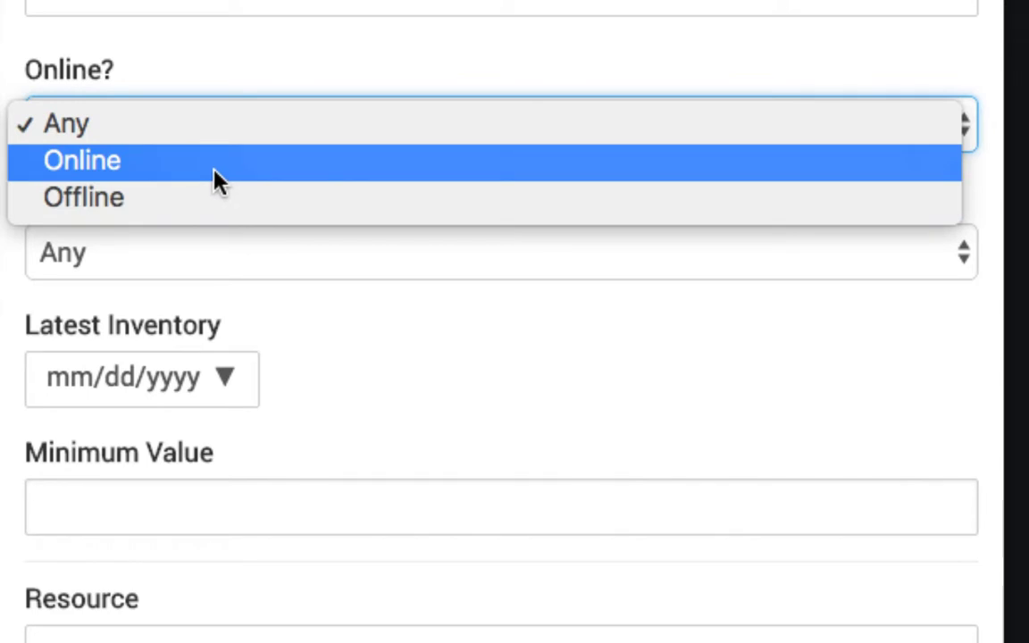
left_click(115, 179)
key("Tab")
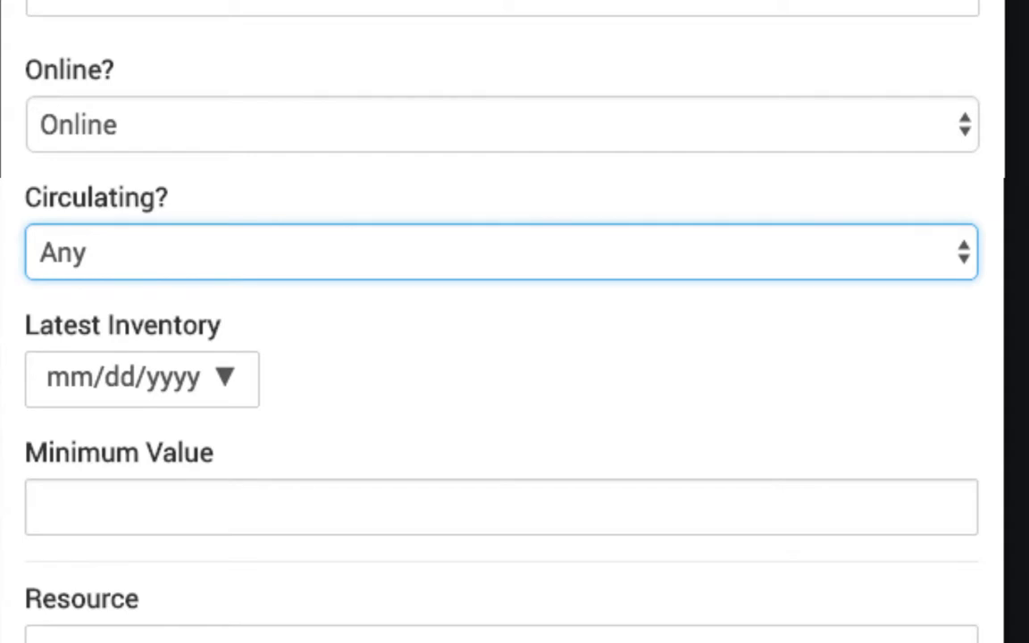
left_click(139, 243)
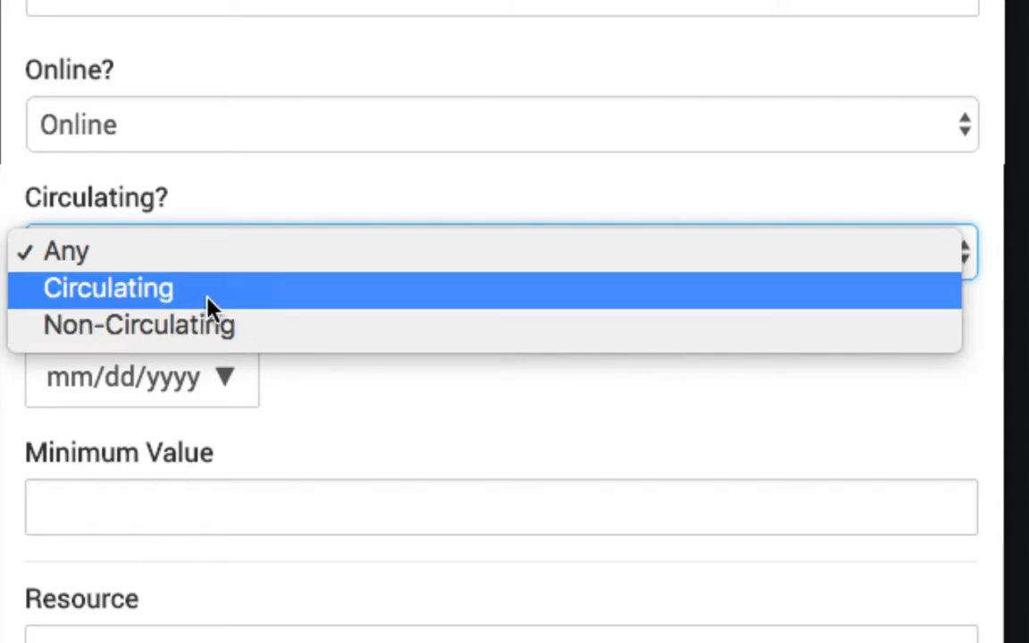
left_click(208, 303)
scroll(179, 286, "down", 3)
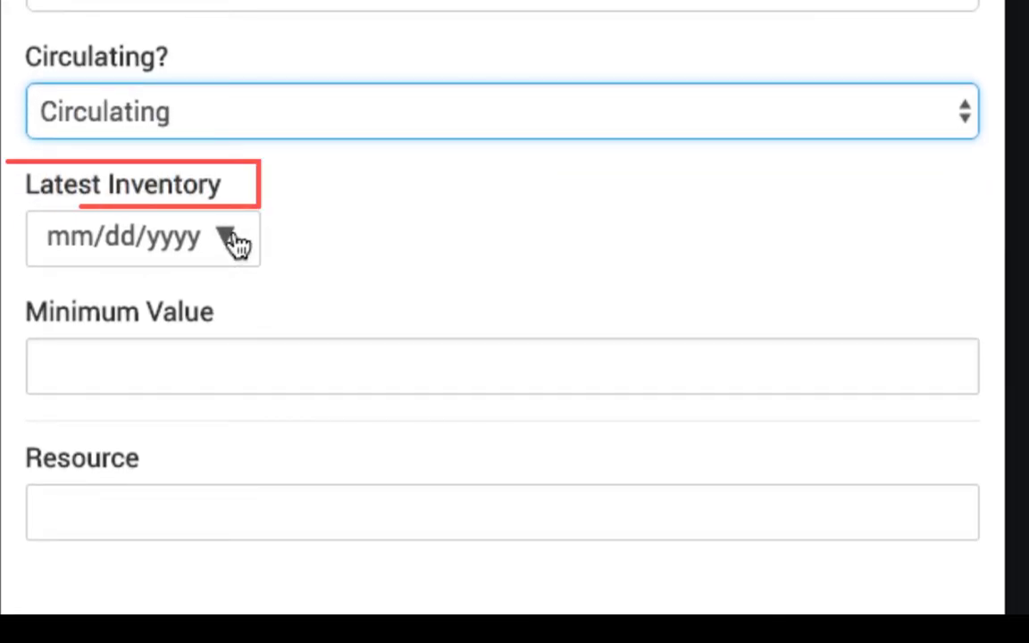
Set the subset's Latest Inventory date to 10/31/2017 and add the selector to the project.
left_click(228, 237)
left_click(82, 297)
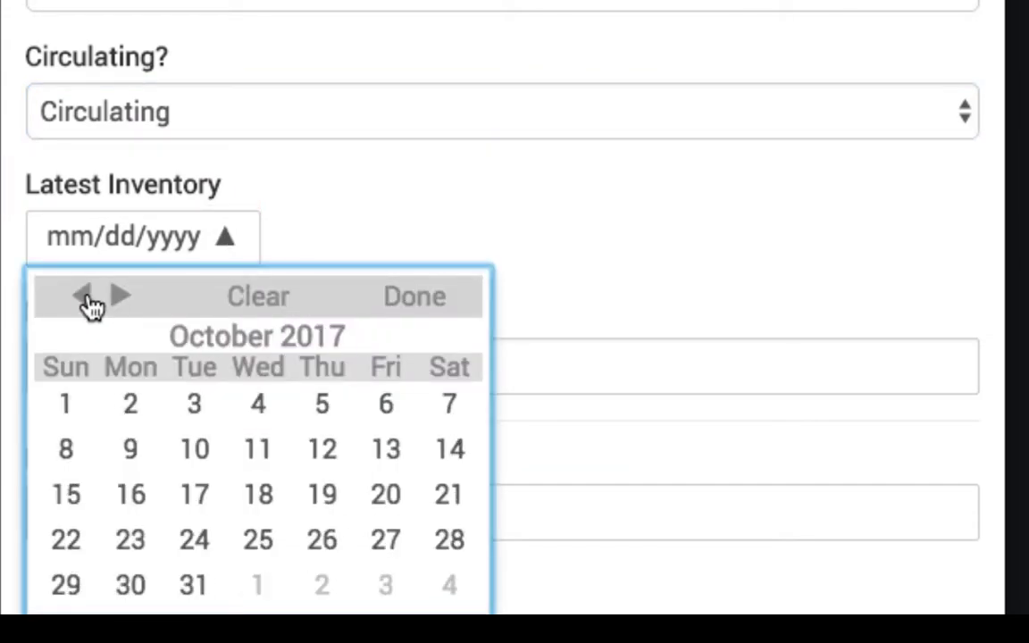
left_click(196, 587)
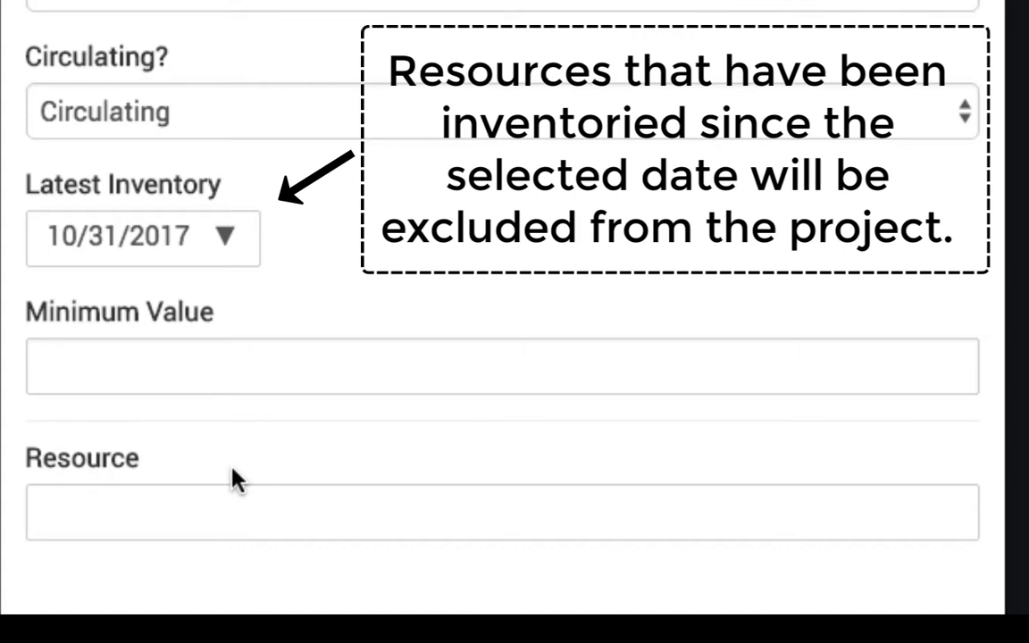
scroll(432, 239, "down", 3)
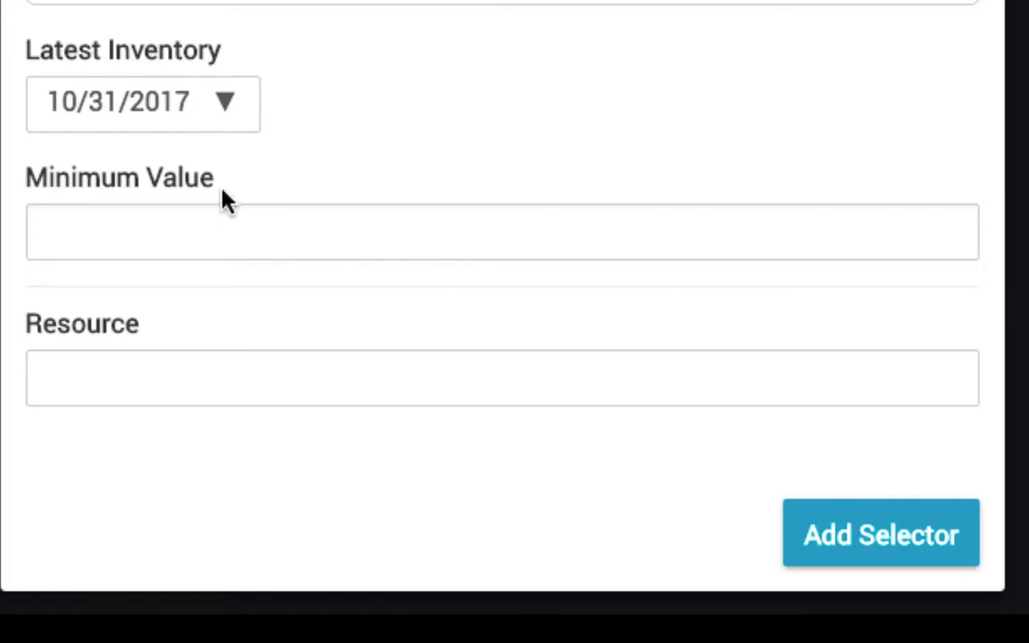
scroll(179, 259, "down", 1)
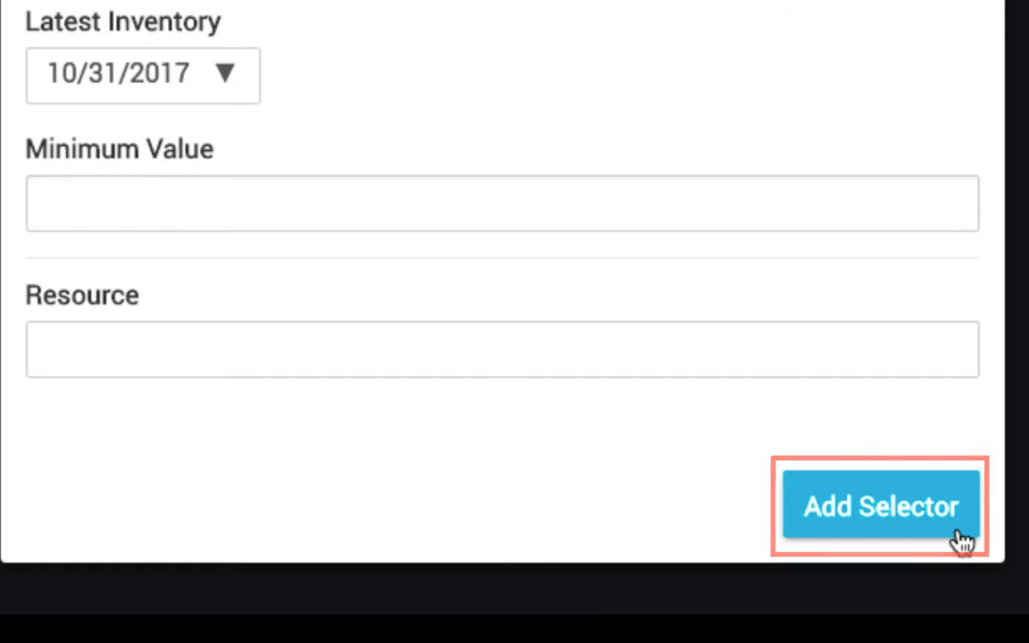
left_click(962, 540)
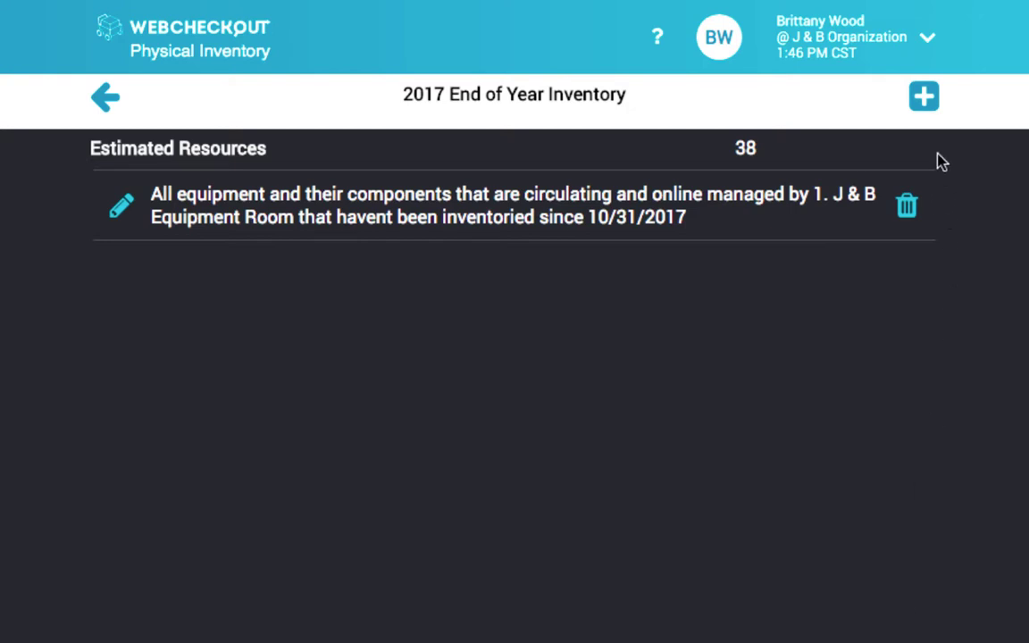
left_click(925, 102)
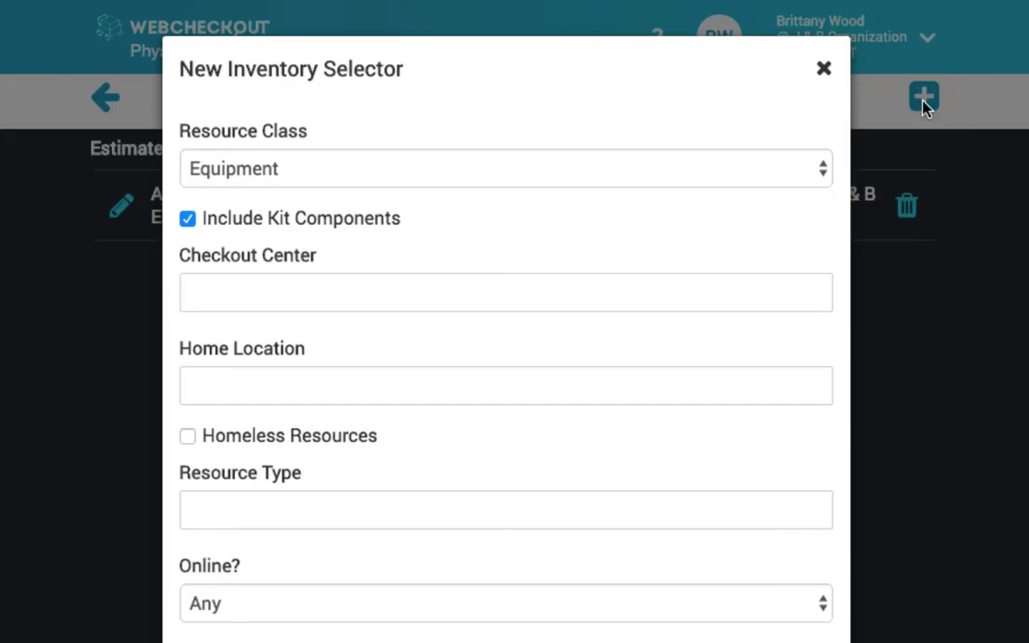
left_click(824, 72)
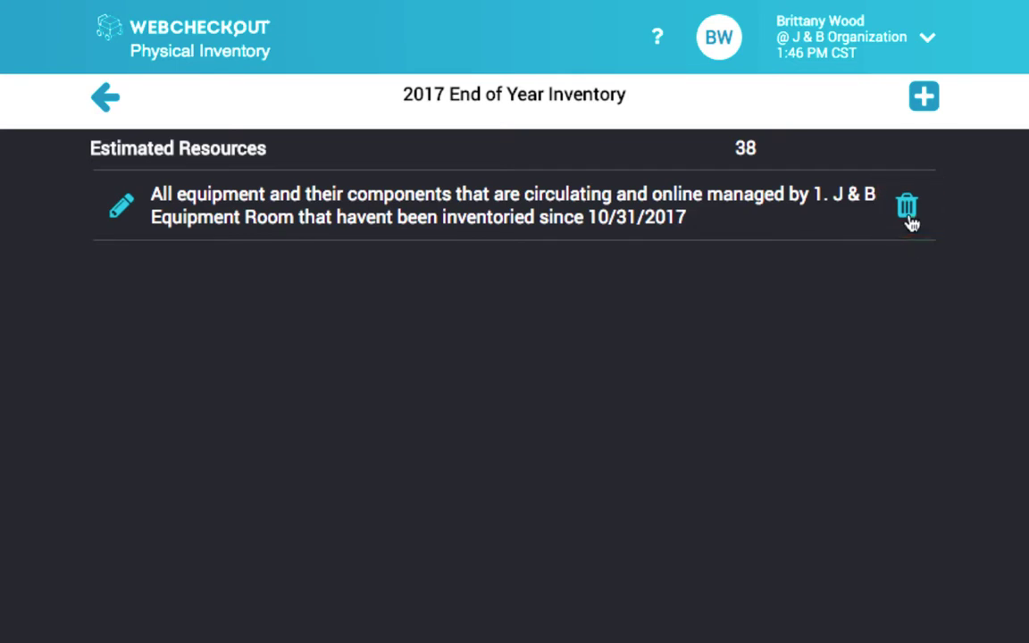
Return to the project's details and open the 2017 End of Year Inventory, confirming the request.
left_click(103, 103)
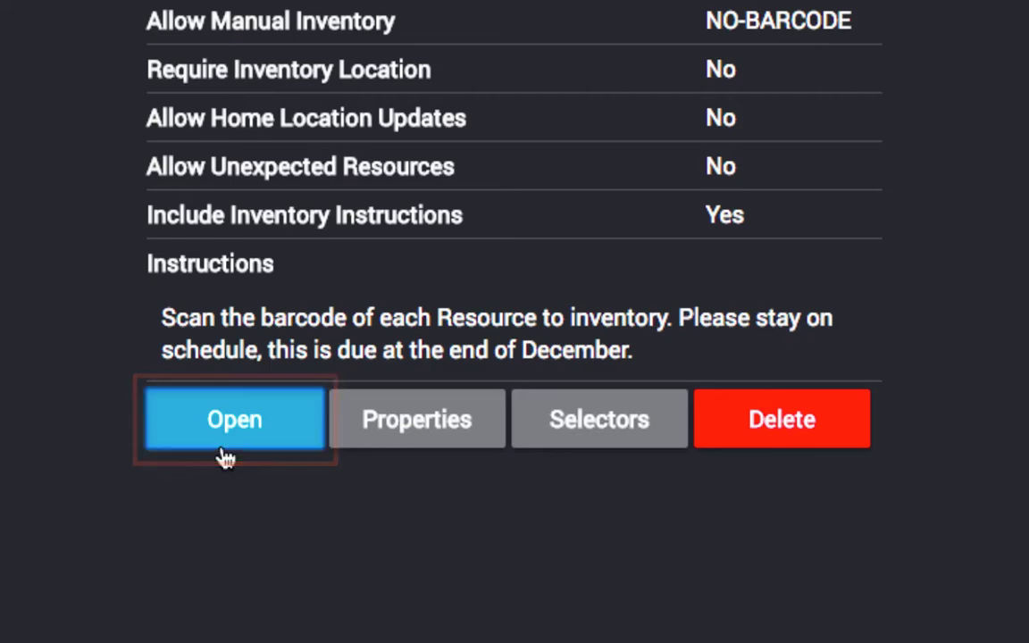
left_click(225, 456)
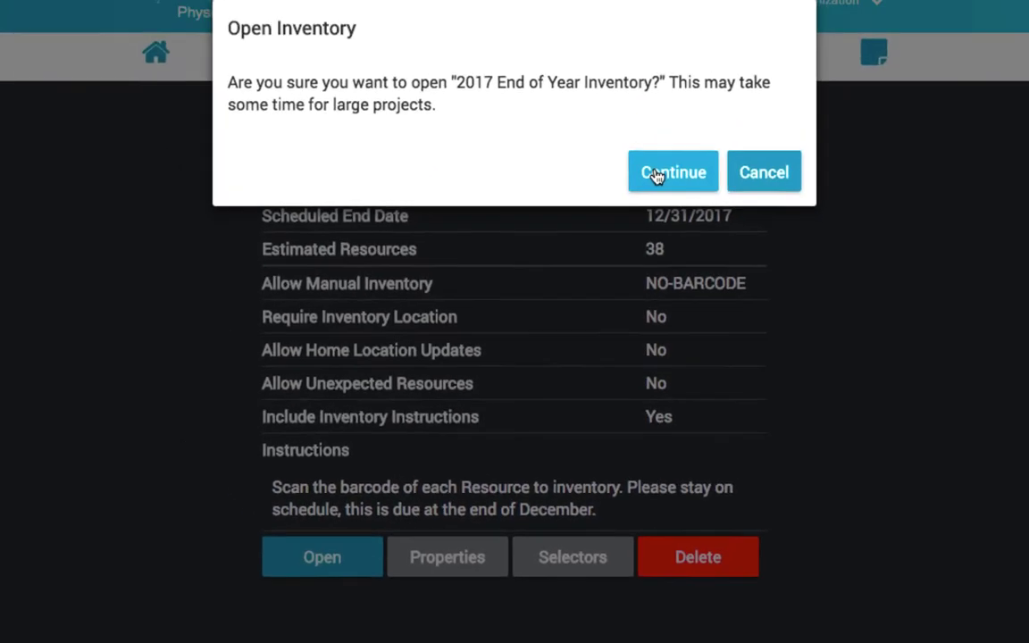
left_click(656, 175)
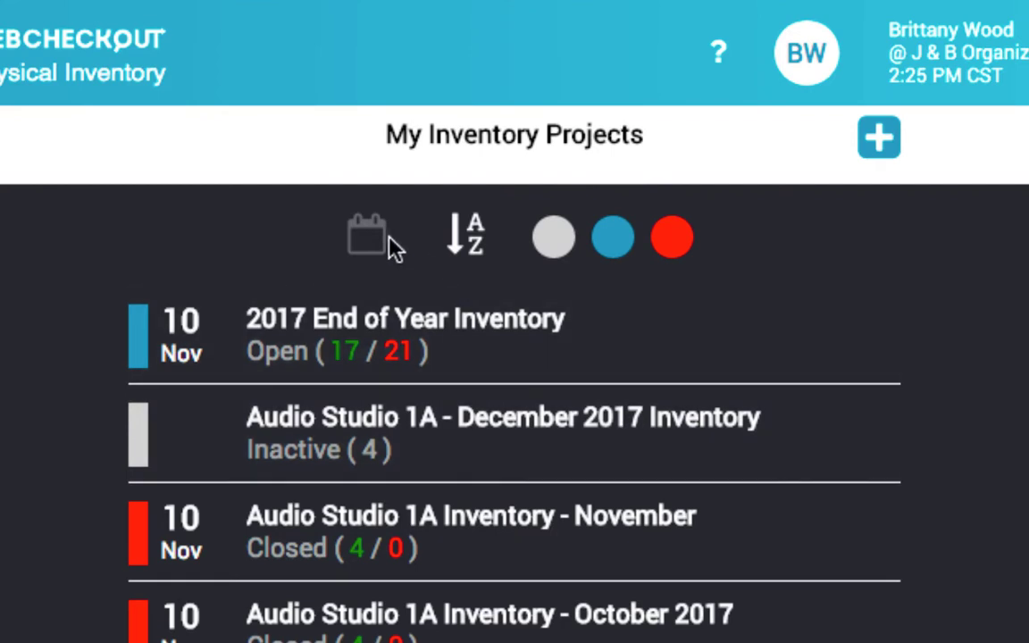
Try the project list's date and alphabetical sorting, and toggle the inactive, open and closed status filters one at a time.
left_click(369, 241)
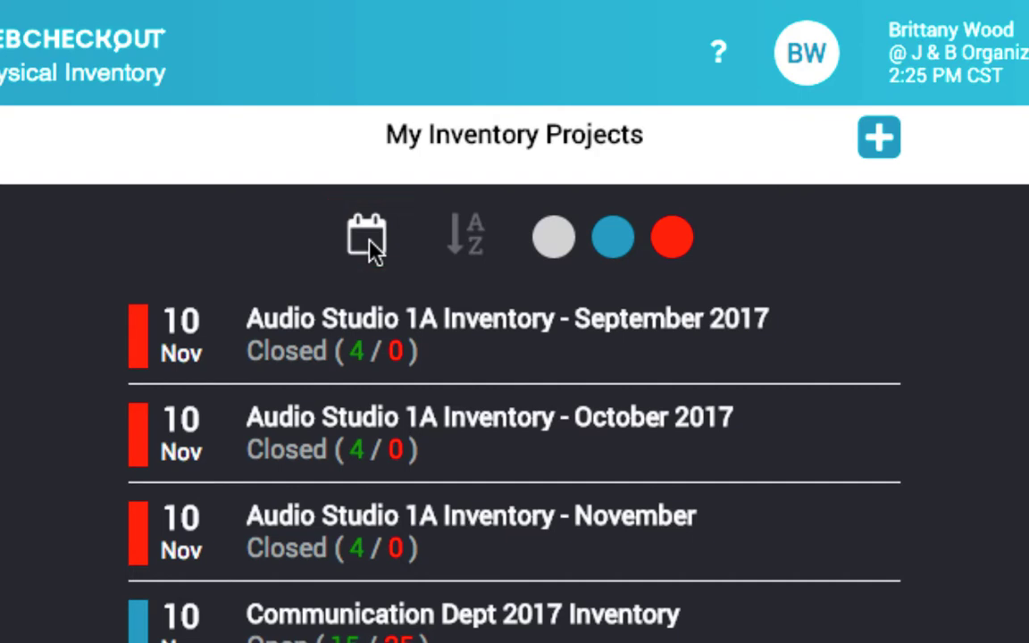
left_click(471, 245)
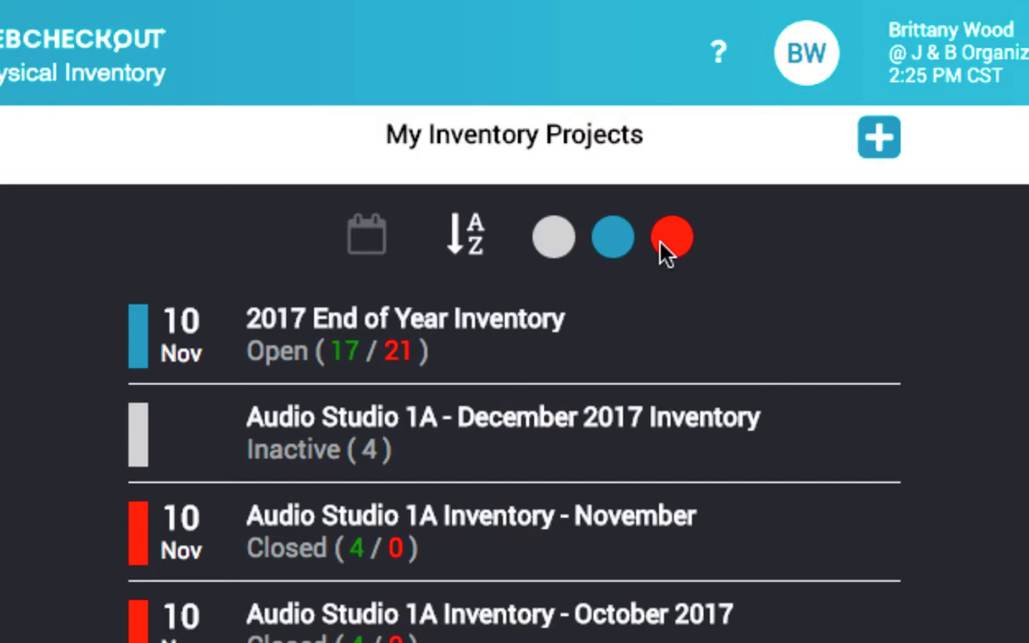
left_click(559, 239)
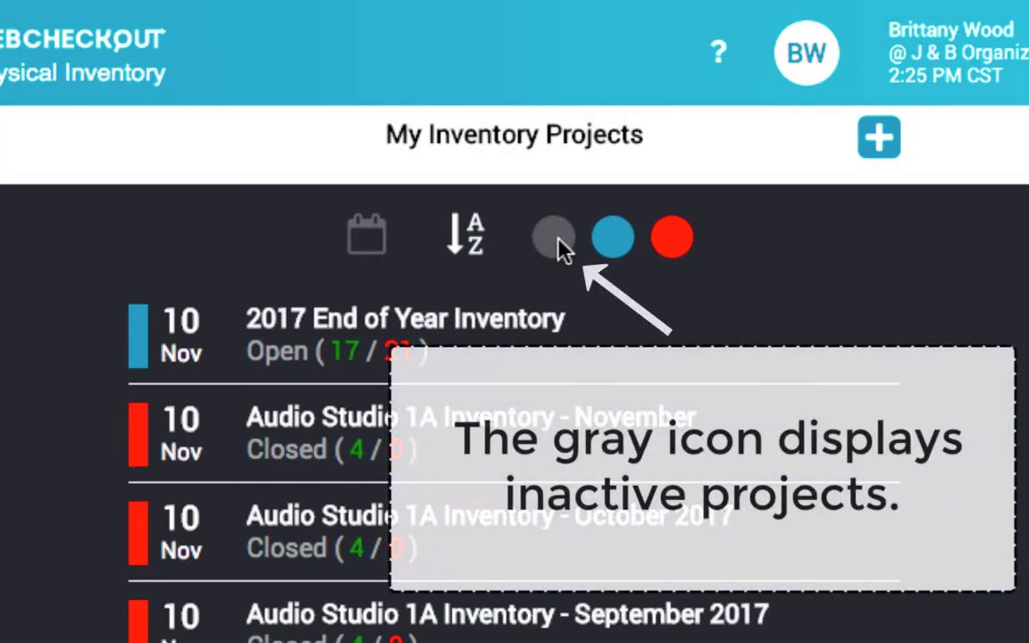
left_click(559, 239)
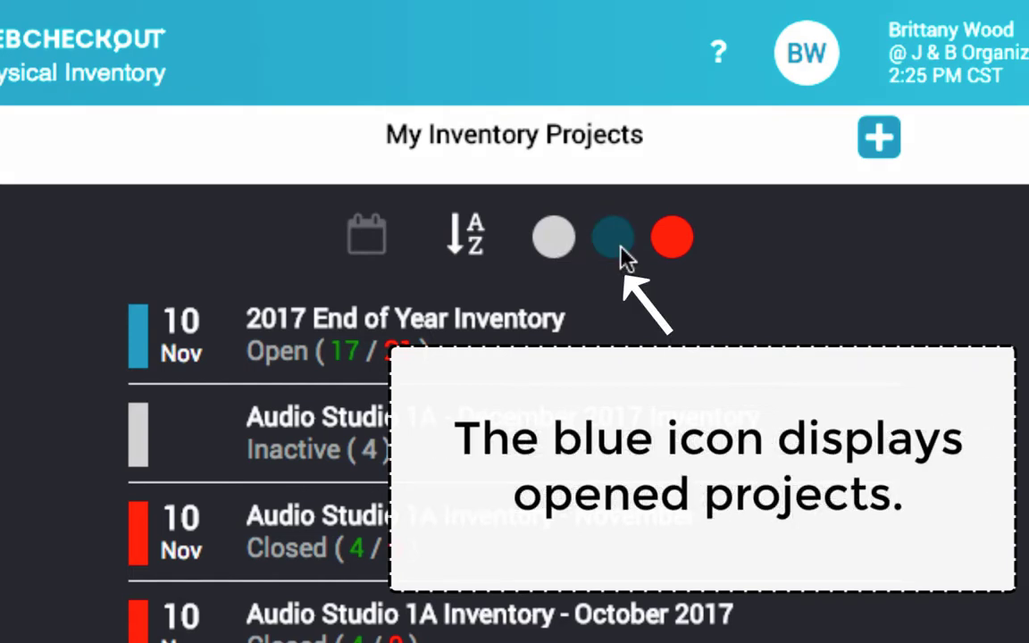
left_click(622, 251)
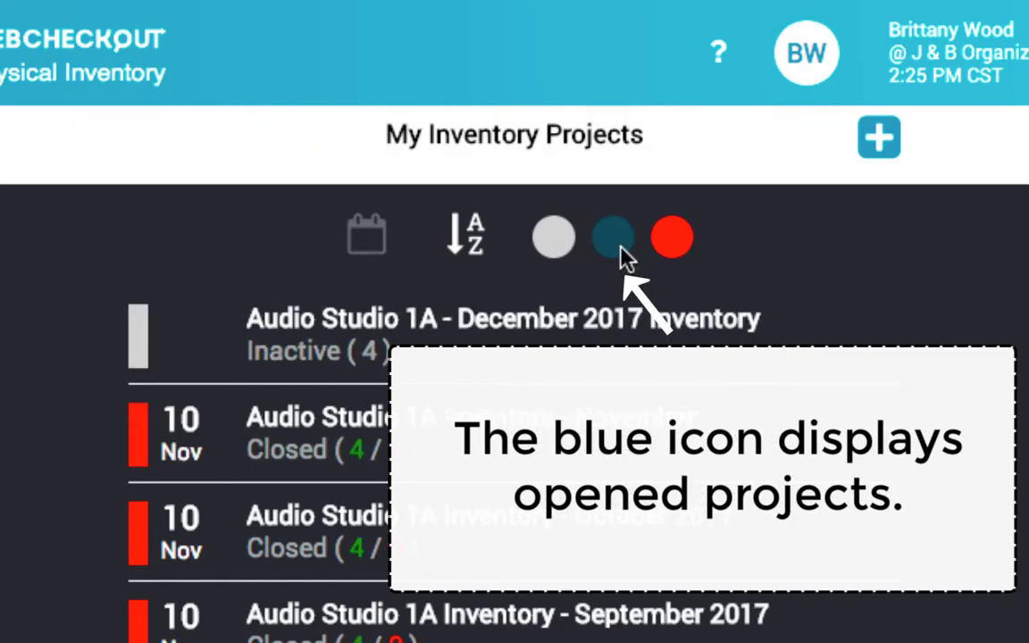
left_click(623, 251)
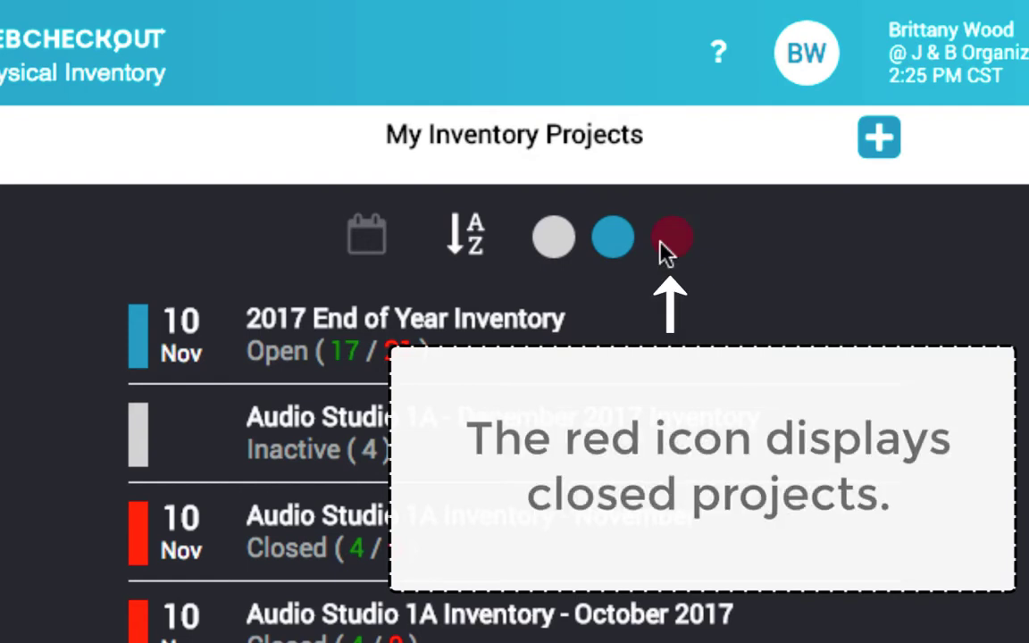
left_click(670, 241)
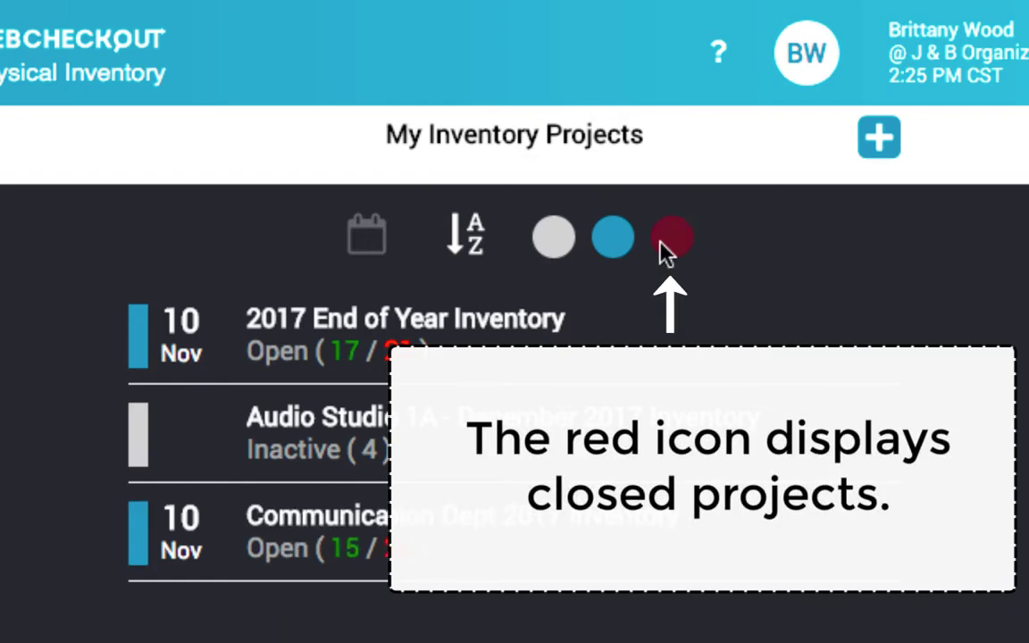
left_click(660, 242)
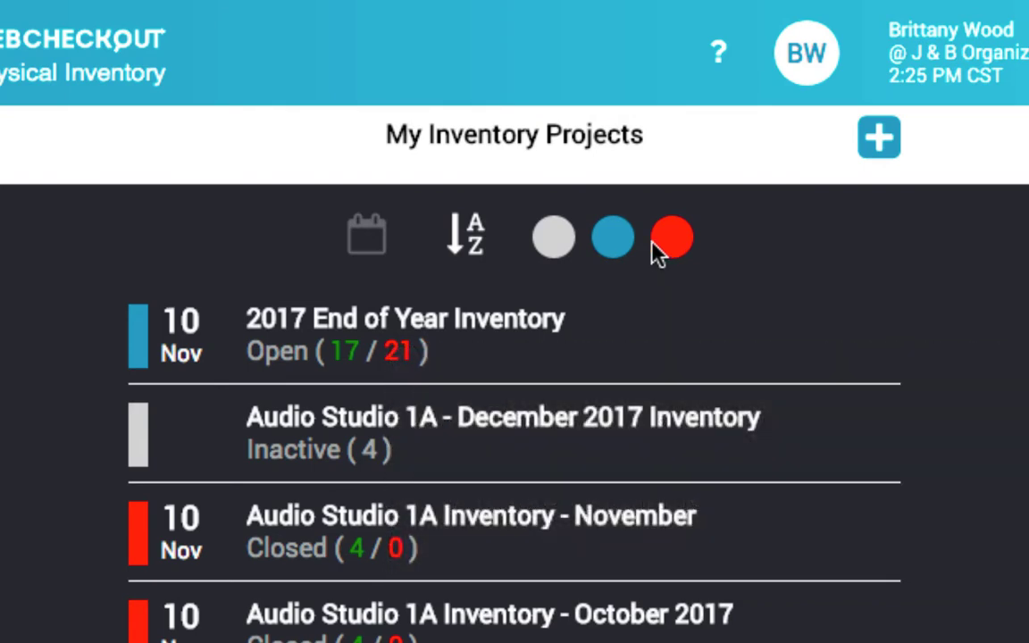
Filter the project list to open projects only by hiding the inactive and closed ones.
left_click(553, 243)
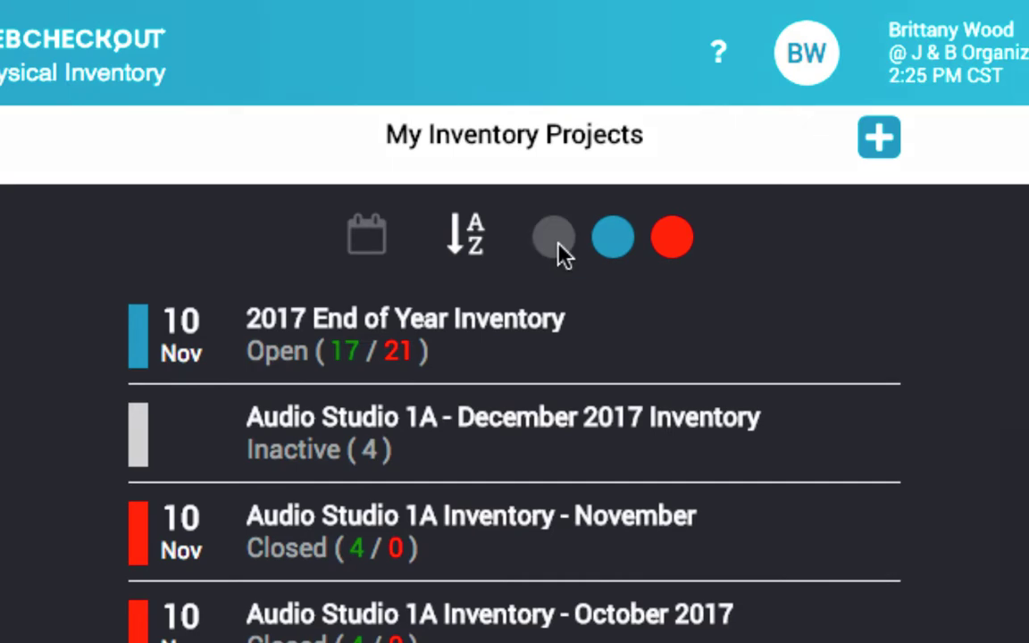
left_click(666, 241)
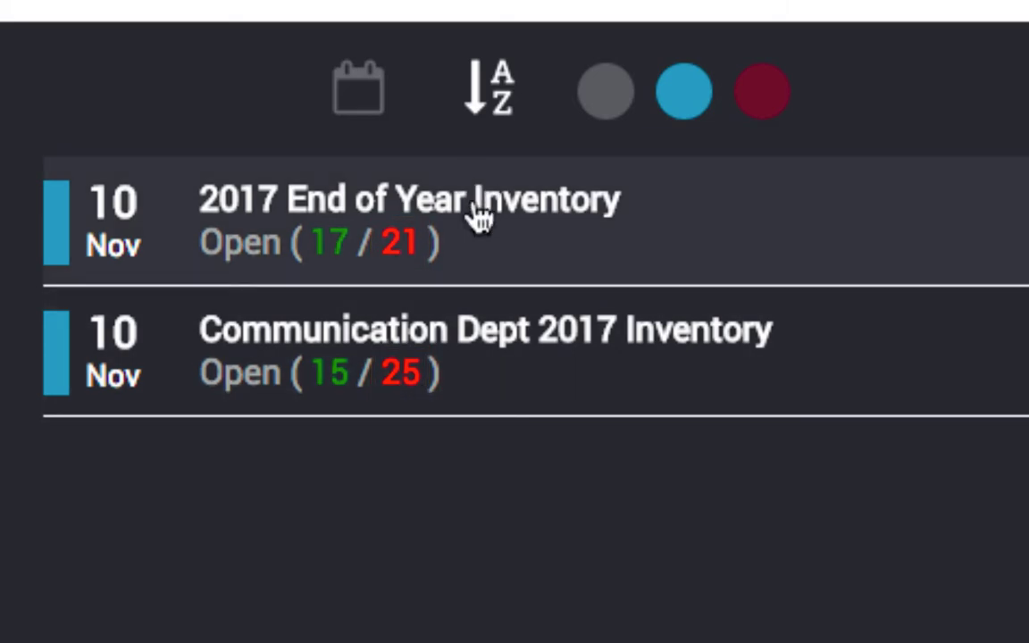
Start performing the 2017 End of Year Inventory and list its inventoried resources.
left_click(475, 213)
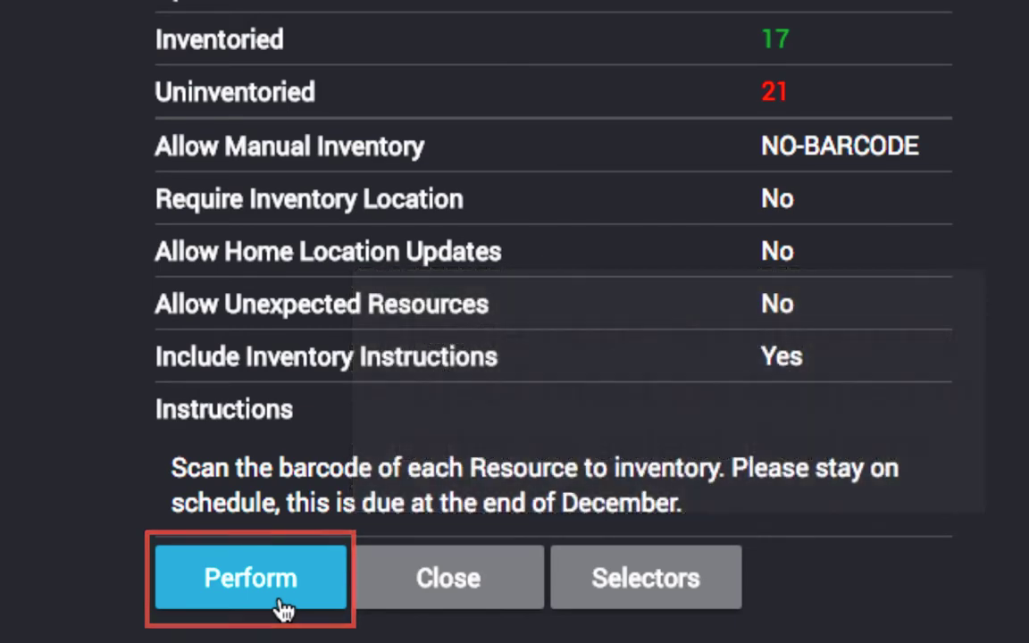
left_click(282, 607)
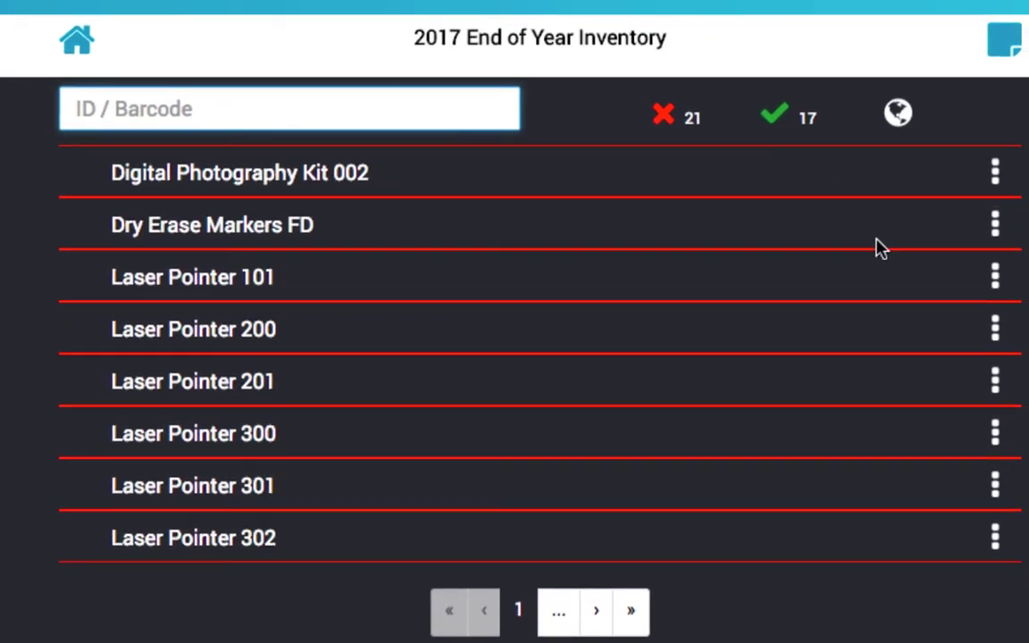
left_click(798, 126)
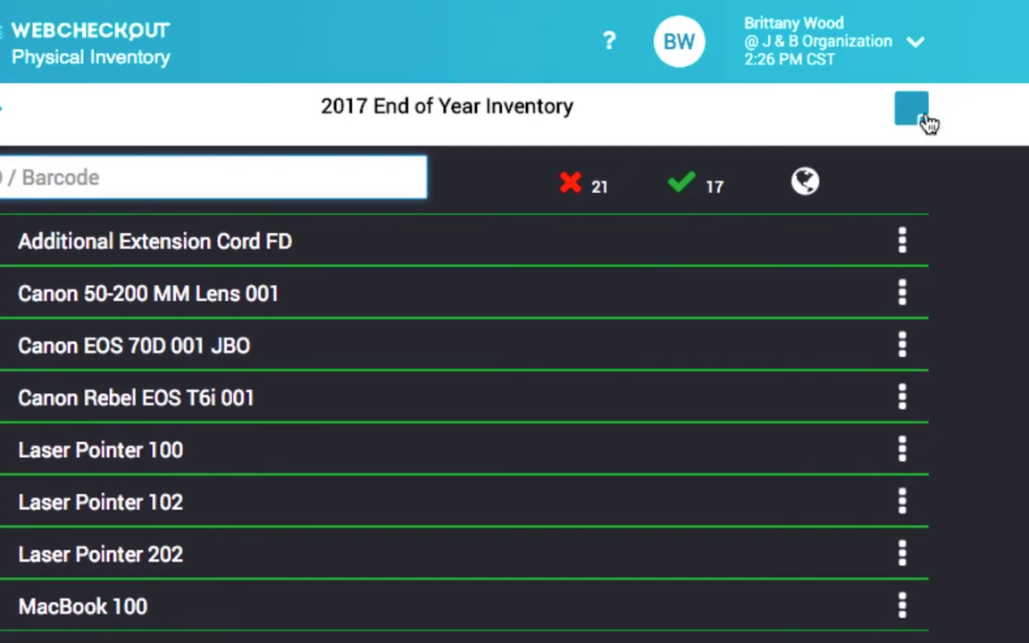
Mark the new inventory note about MacBook 101's missing key as read and view the read notes.
left_click(1003, 41)
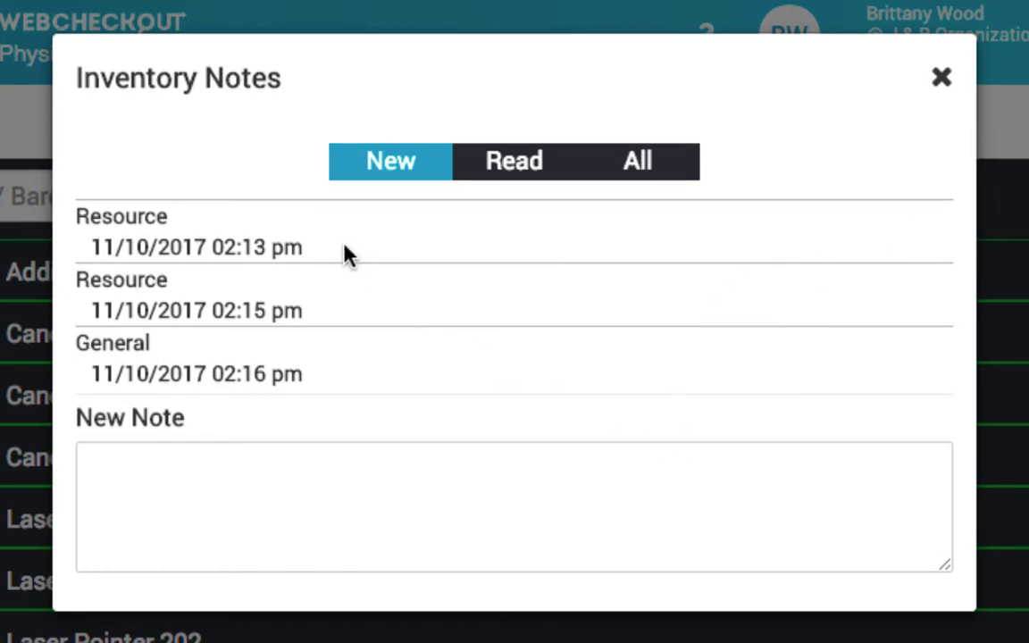
left_click(280, 247)
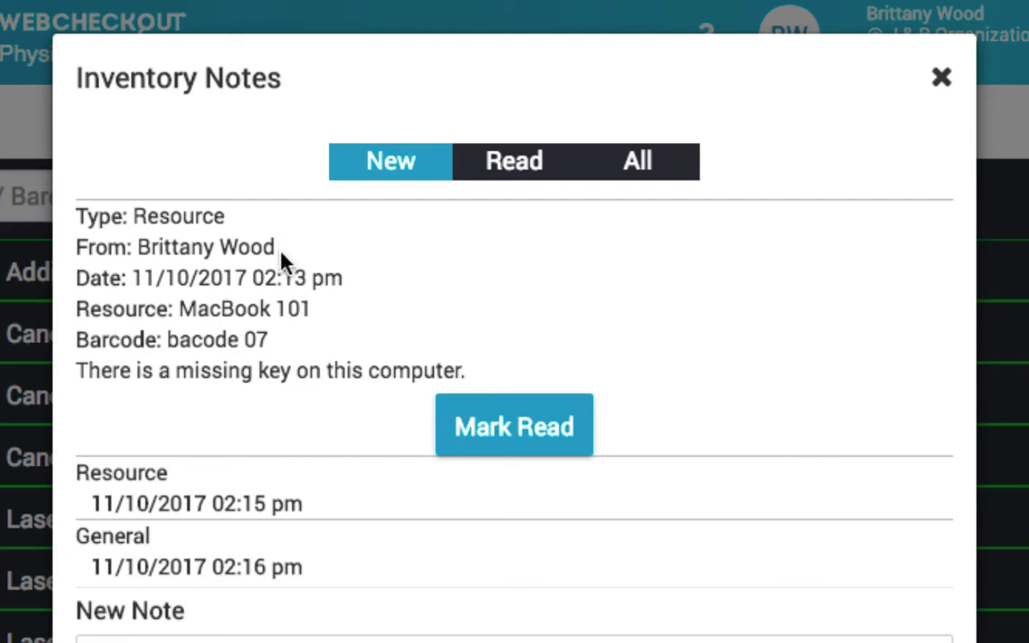
left_click(491, 438)
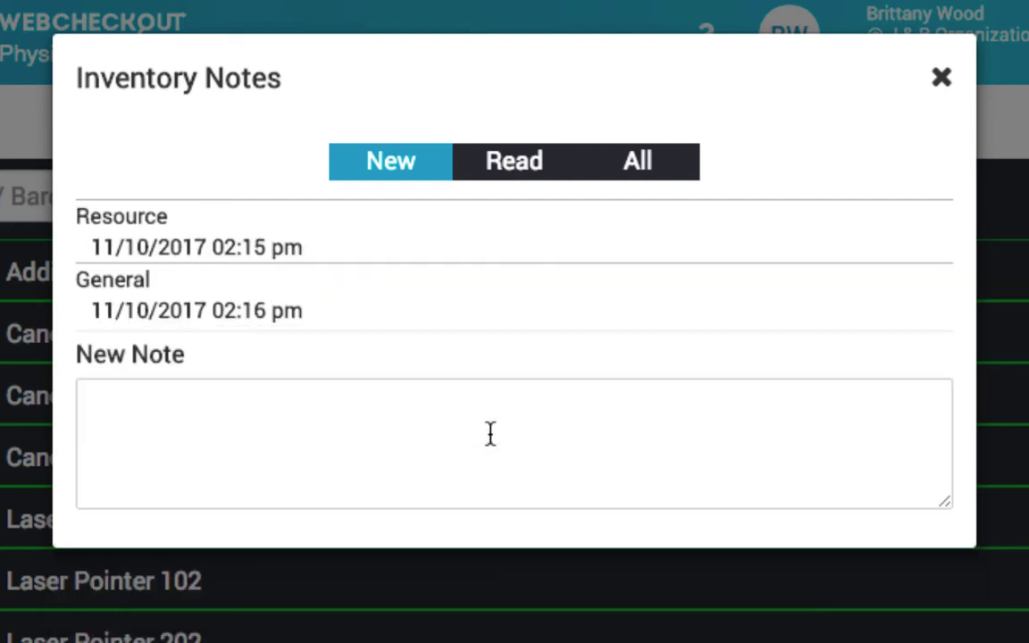
left_click(497, 168)
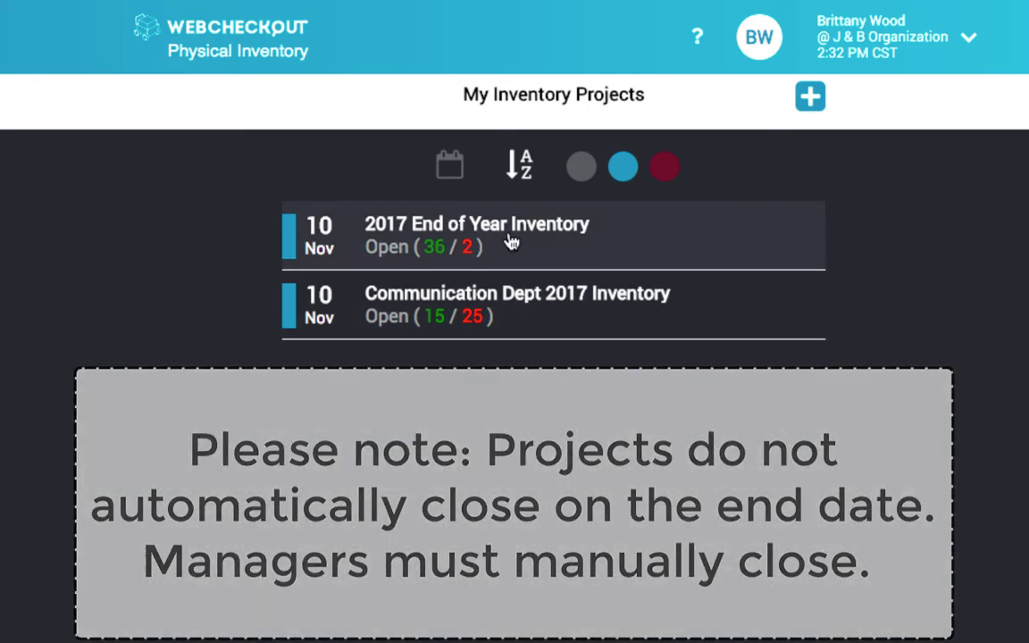
Close the 2017 End of Year Inventory project from its details and confirm the closure.
left_click(510, 238)
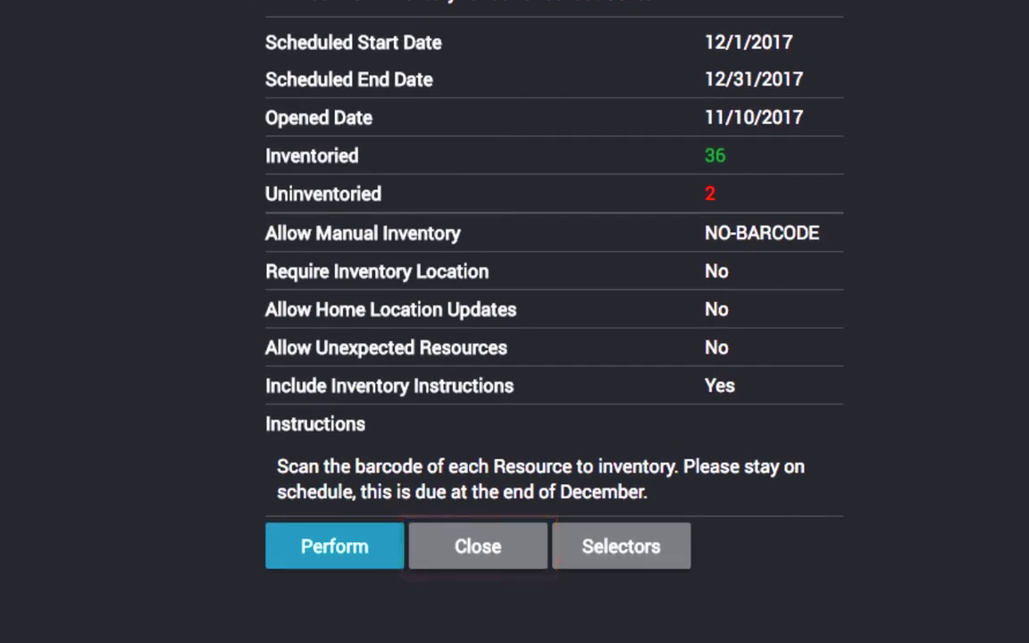
left_click(474, 544)
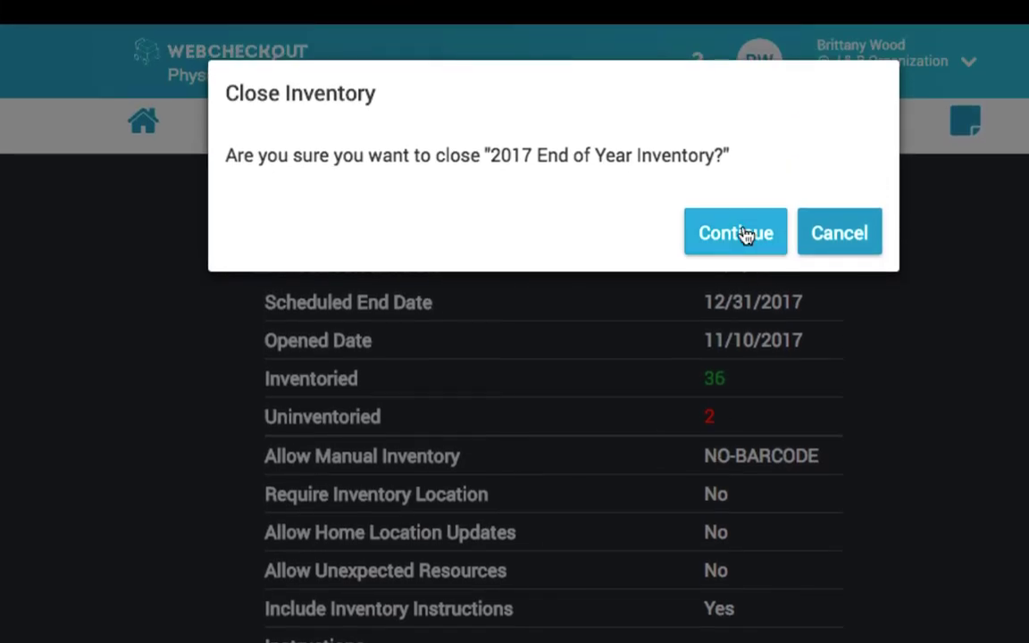
left_click(746, 234)
Return to the project list and display the closed projects alongside the open ones.
left_click(147, 131)
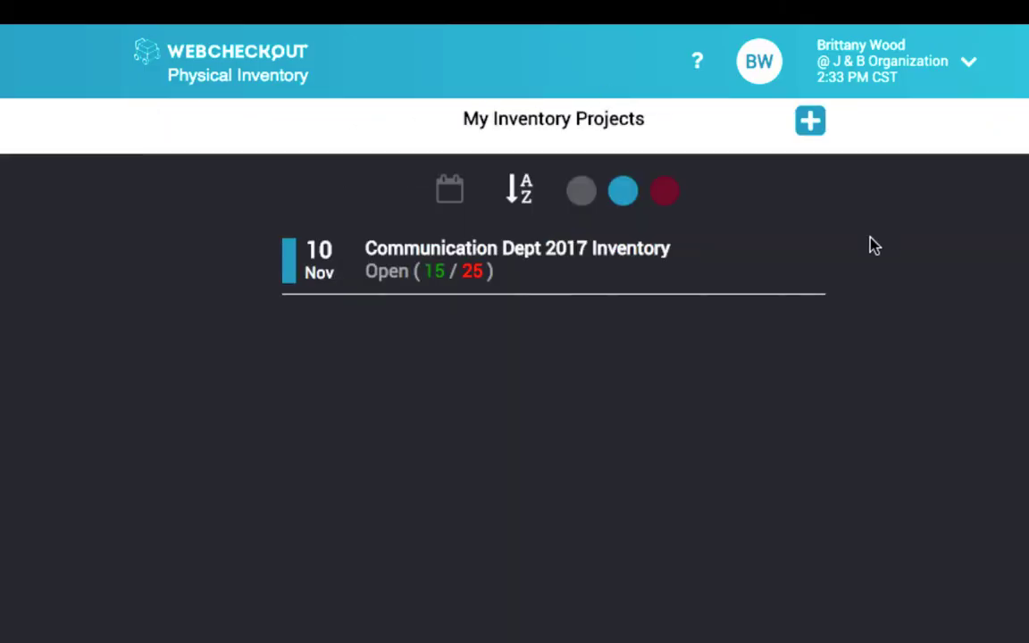
left_click(664, 193)
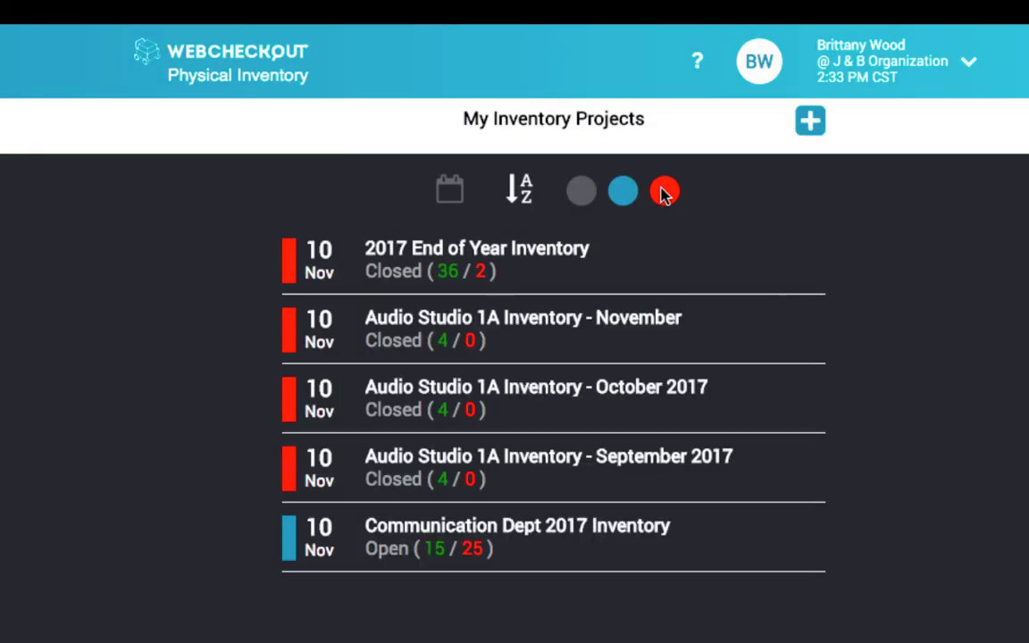
left_click(664, 193)
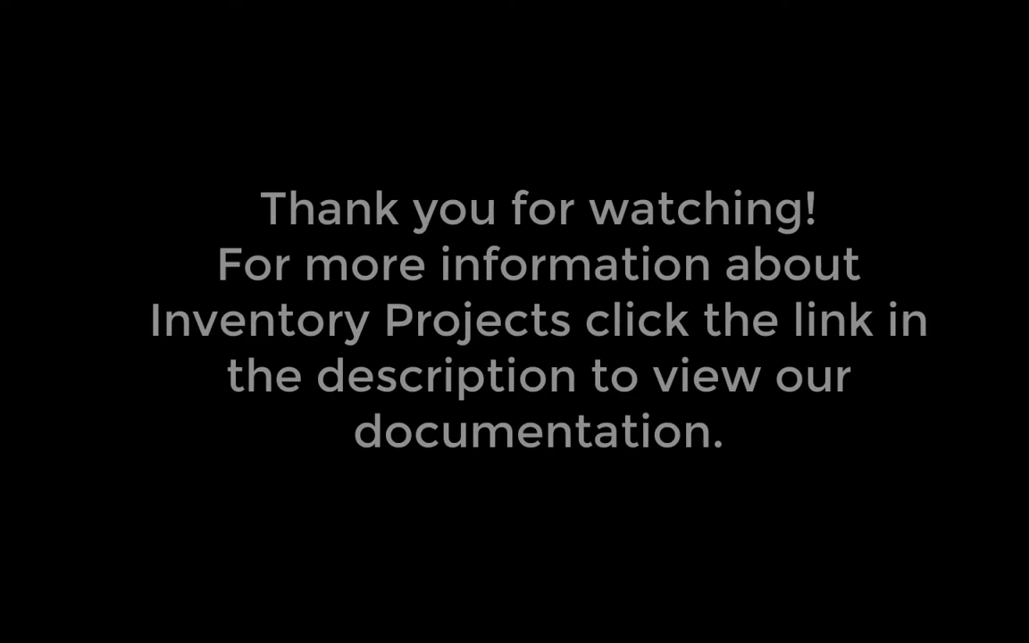